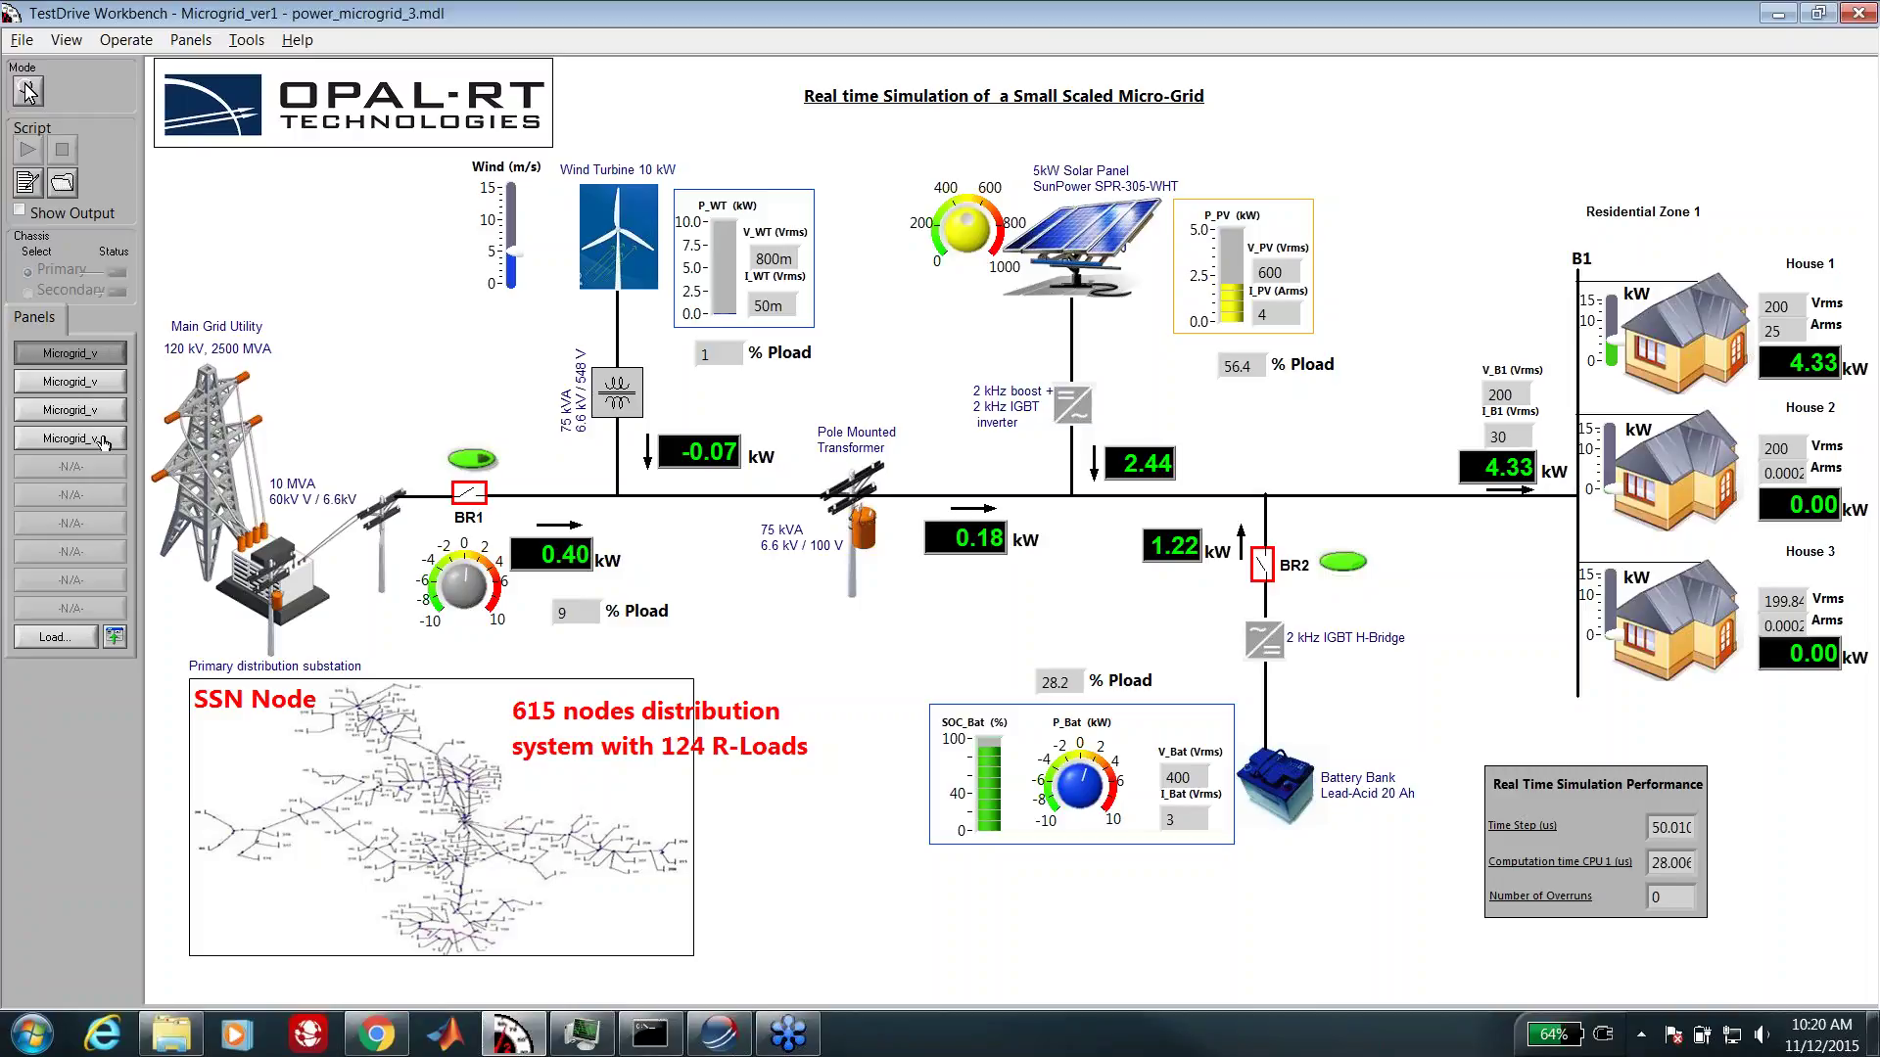
Step: Preview the PV, next monitoring, and Faults Analysis/Island Mode panels, then return to the micro-grid overview
click(95, 381)
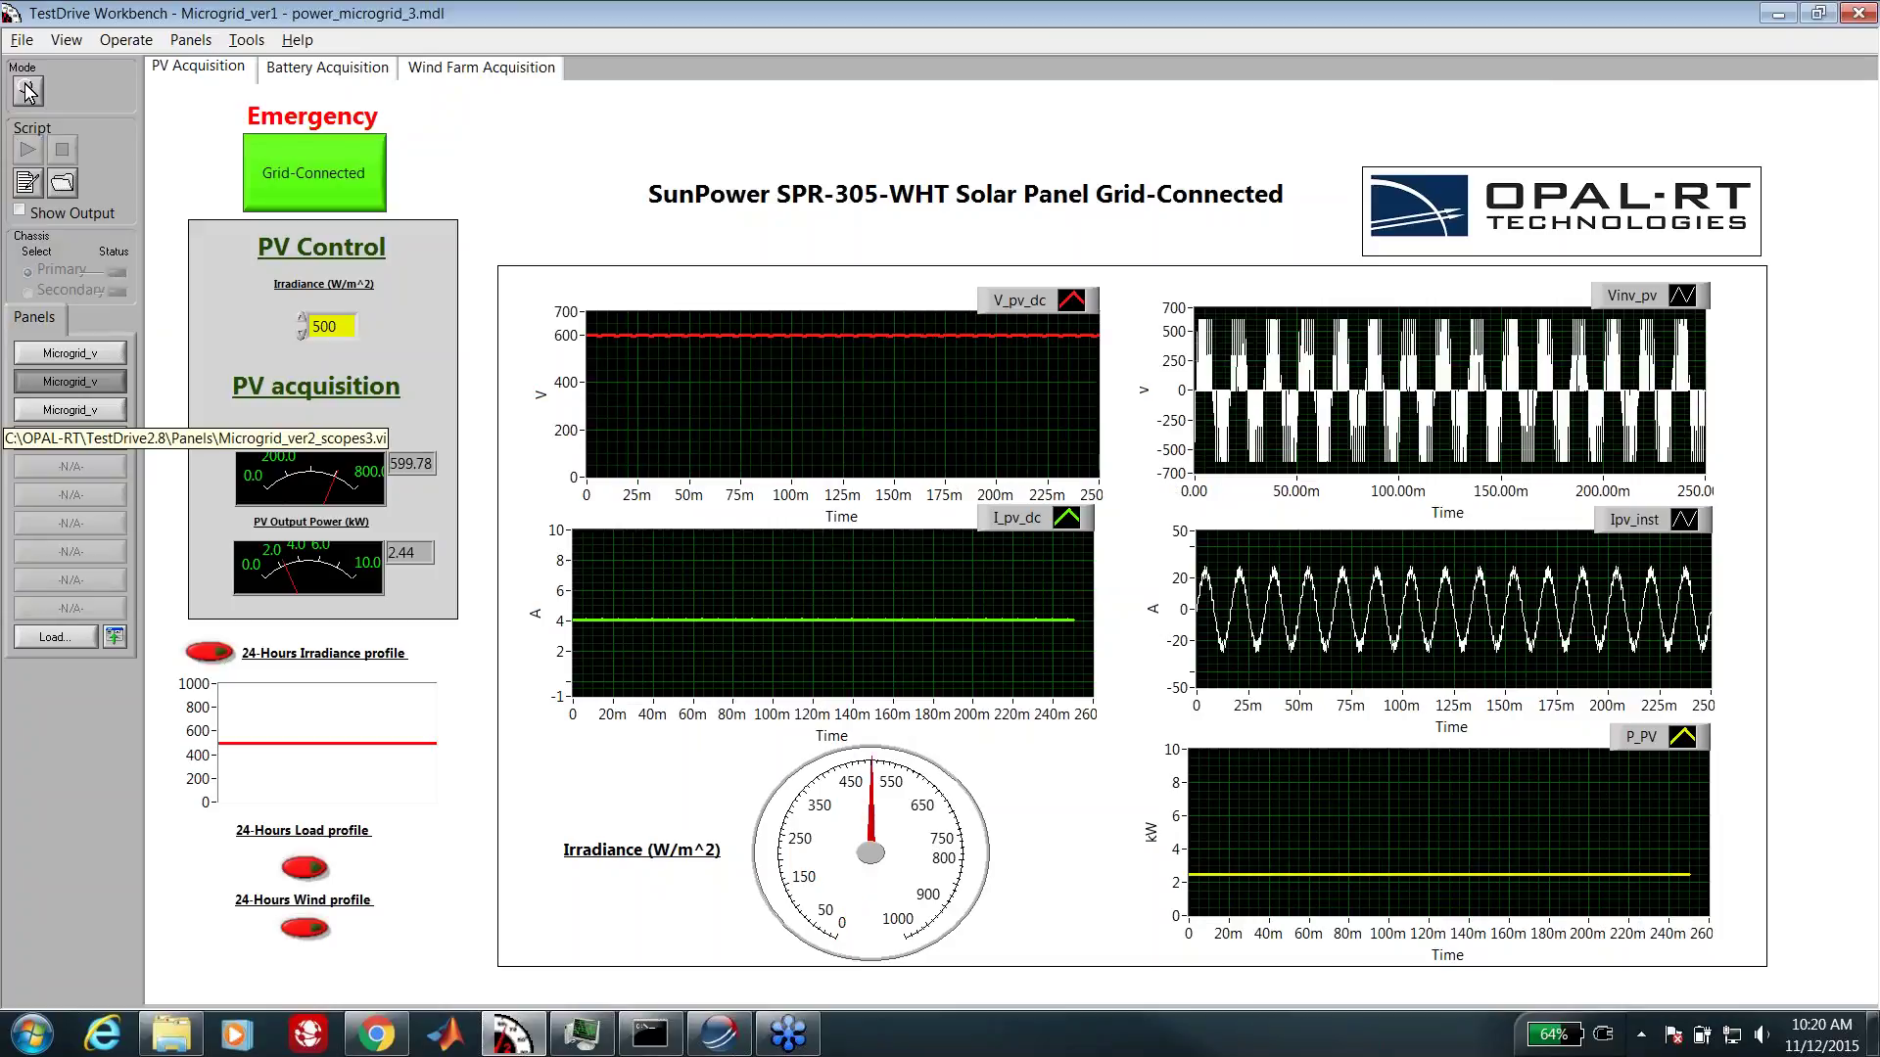
click(88, 409)
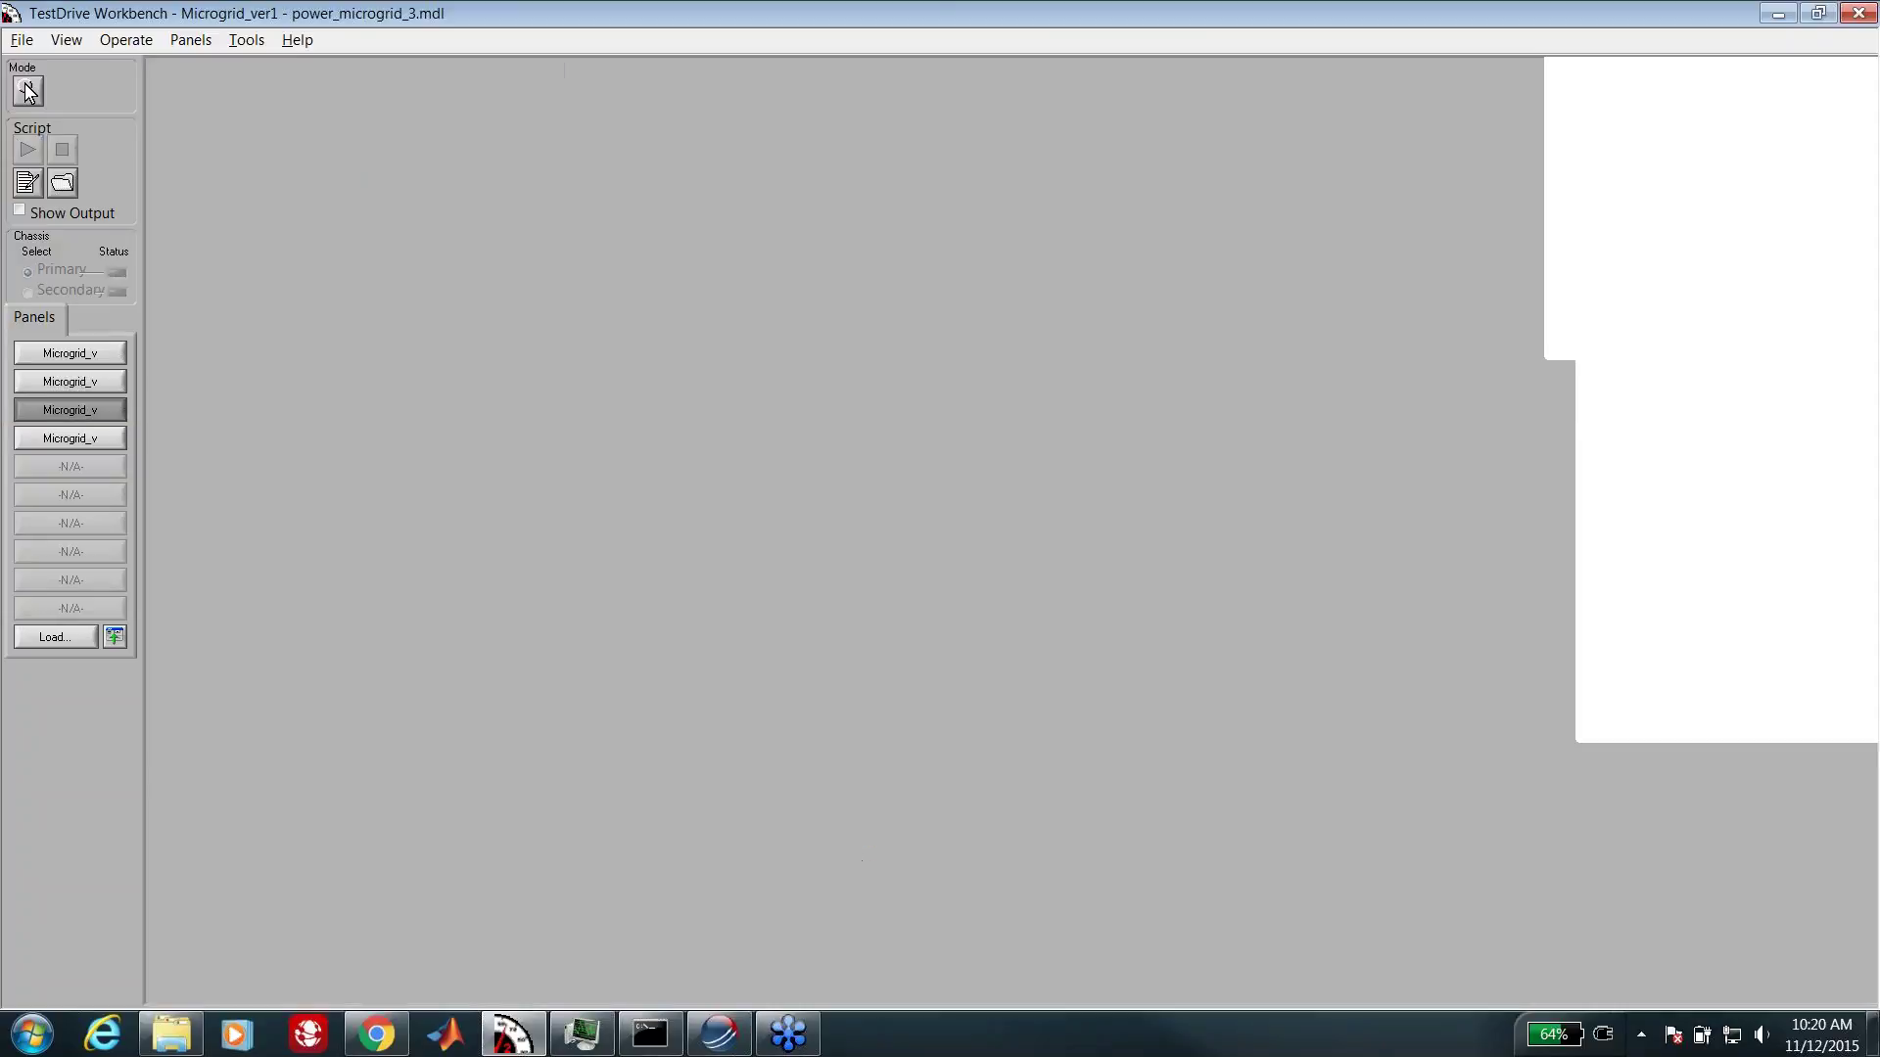
click(88, 438)
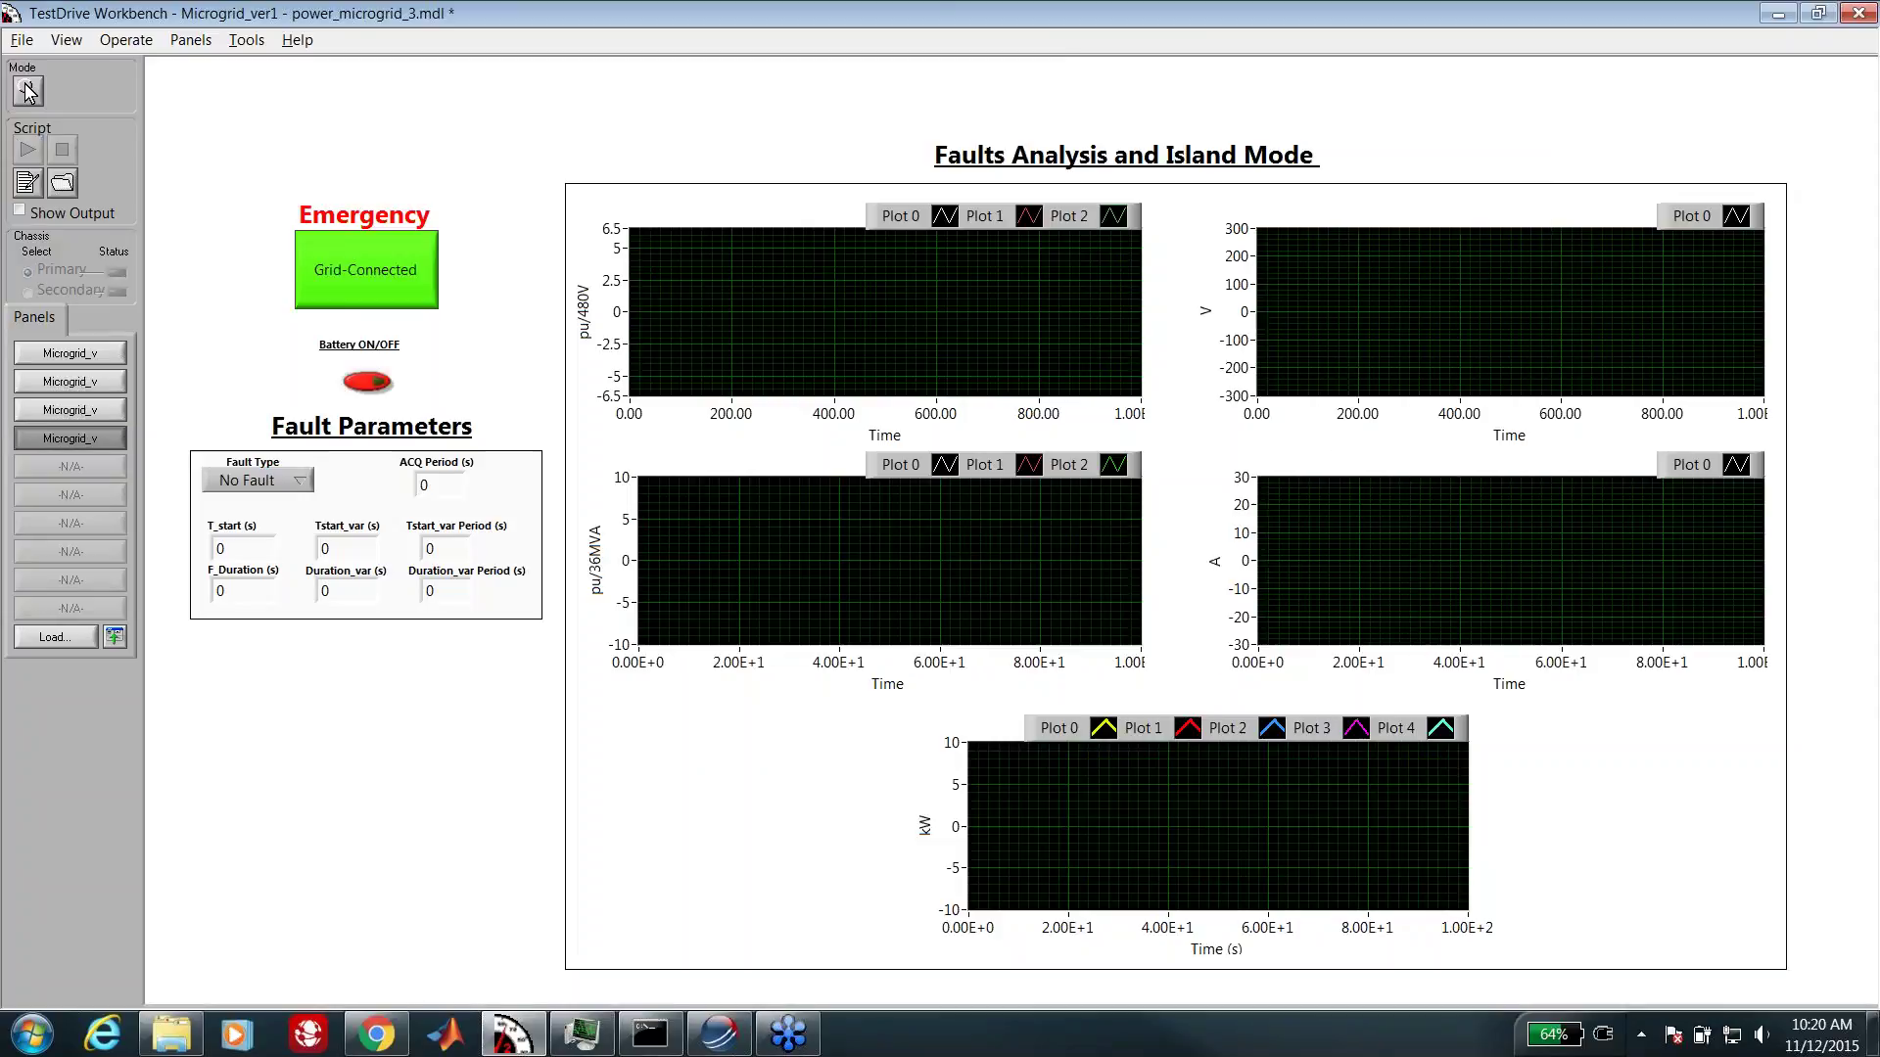
click(93, 354)
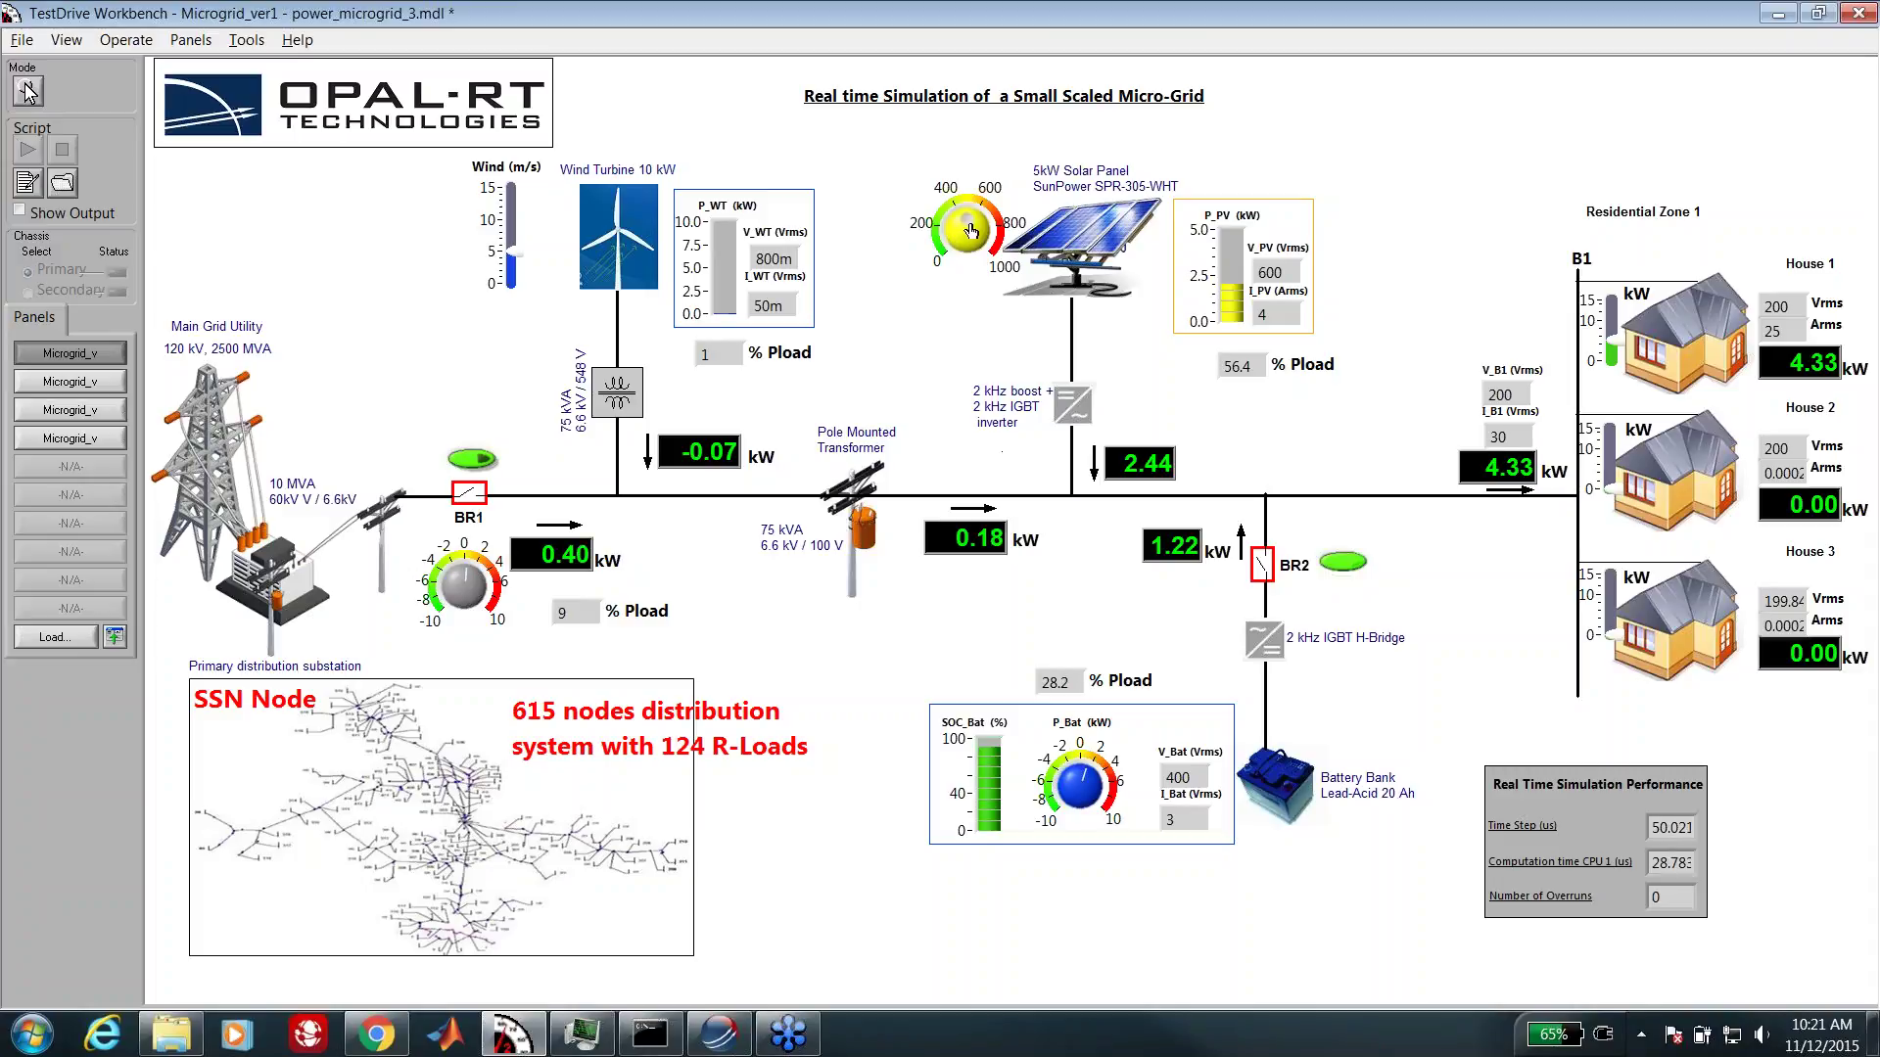
Step: Set the irradiance knob to 1000 and the Wind (m/s) slider to about 10
drag(970, 231, 973, 282)
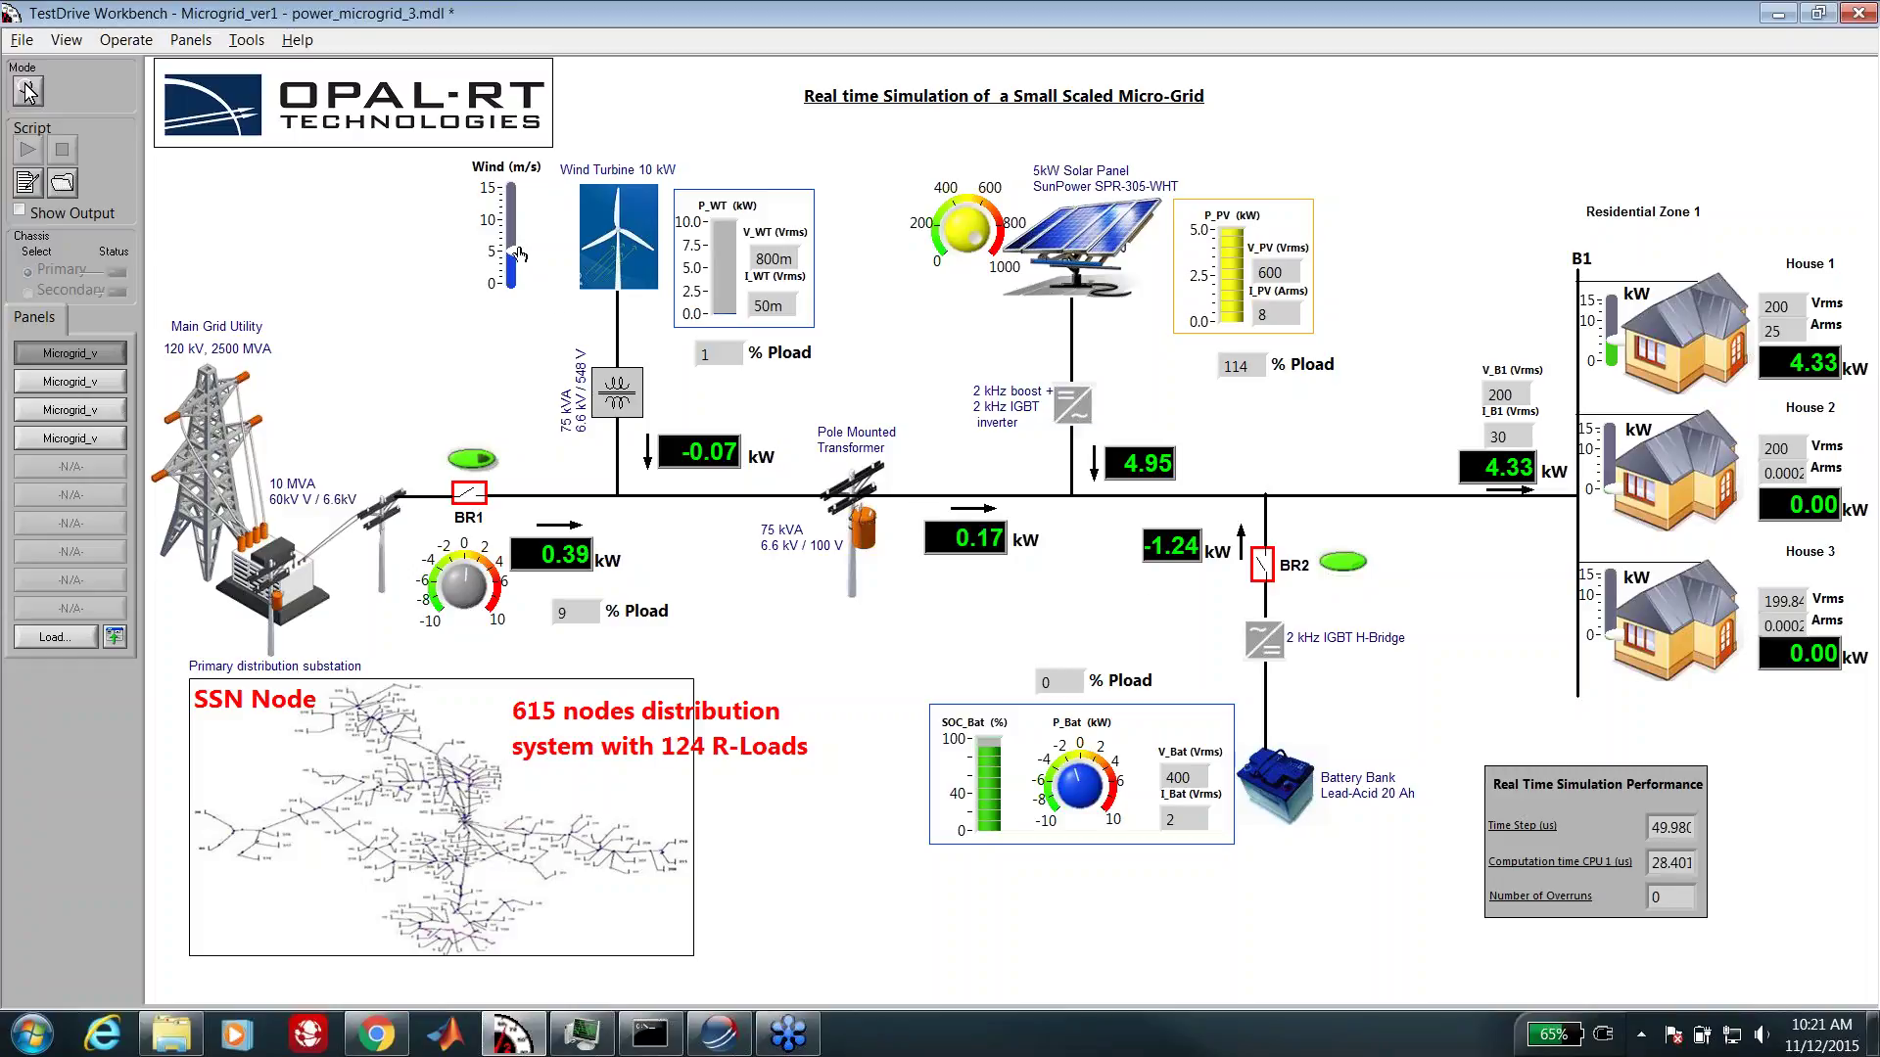
mouse_move(518, 260)
drag(518, 259, 515, 231)
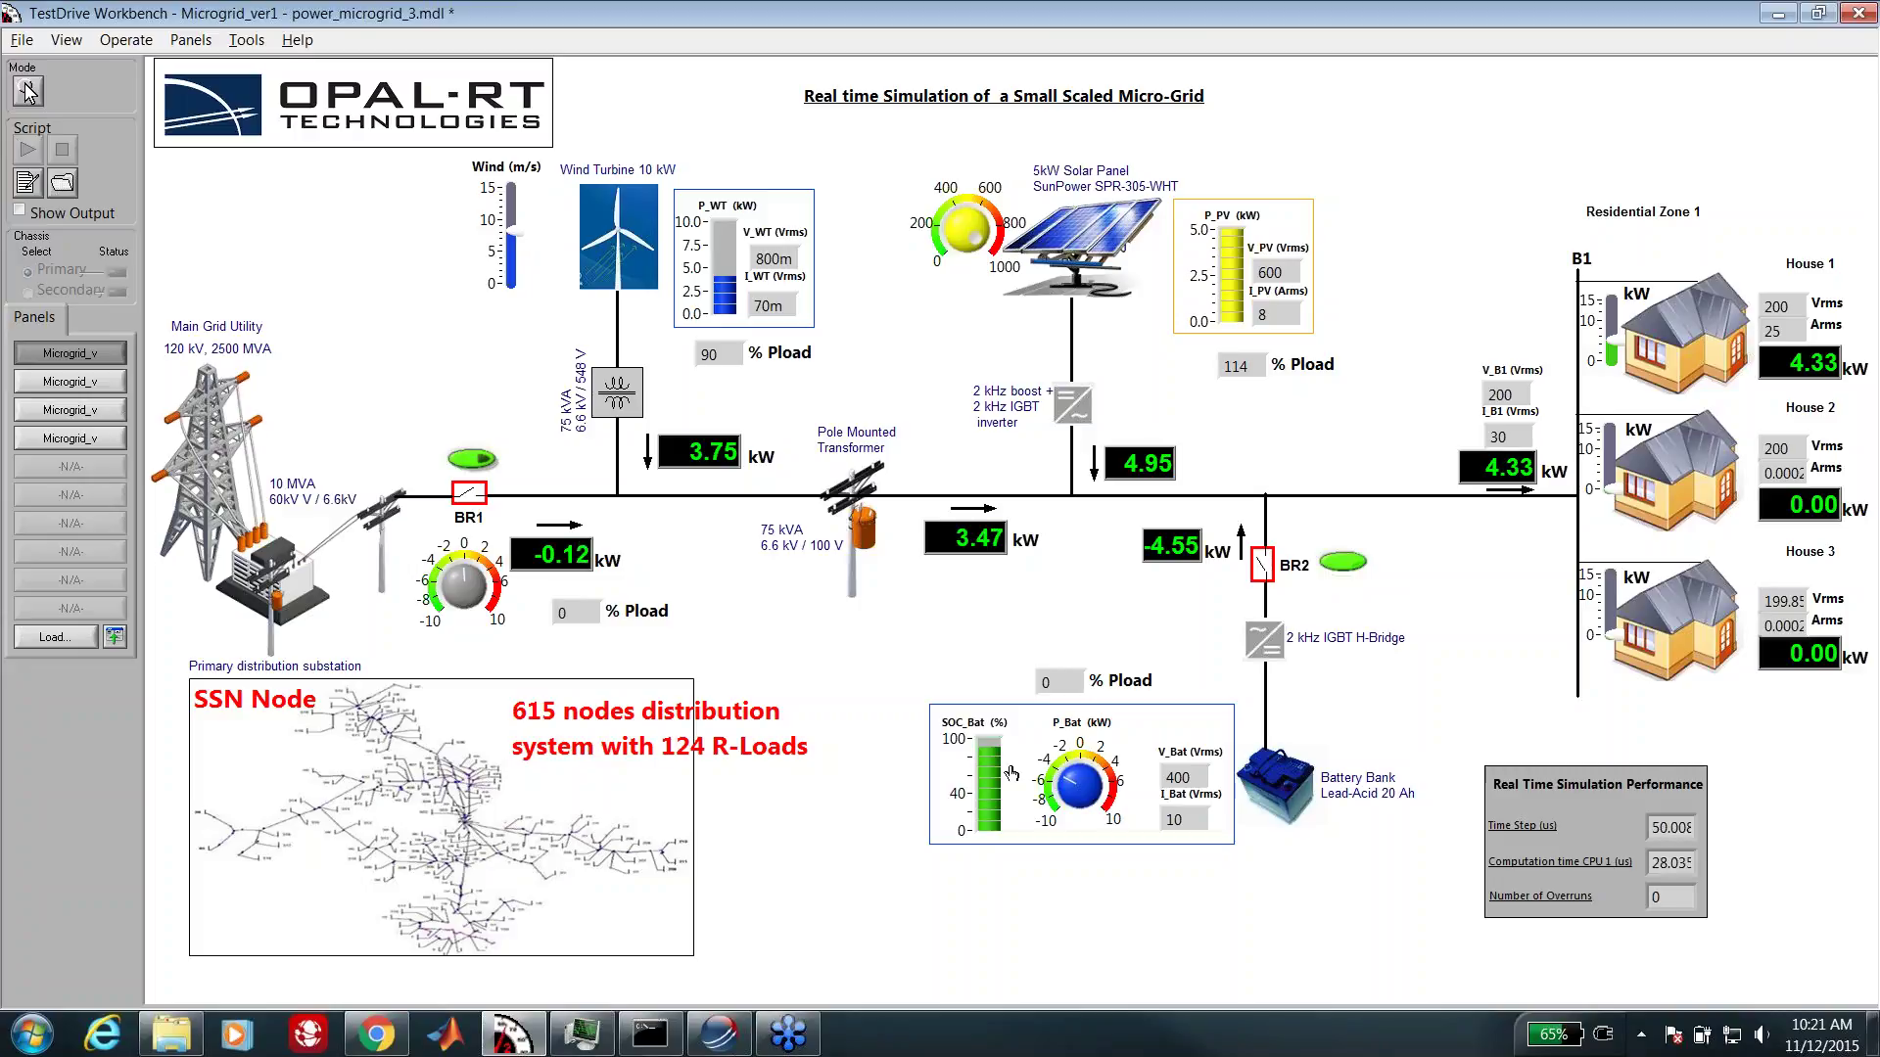
Step: Toggle breaker BR2 open and closed, then lower the wind slider so turbine output drops to 0.44 kW
click(1346, 566)
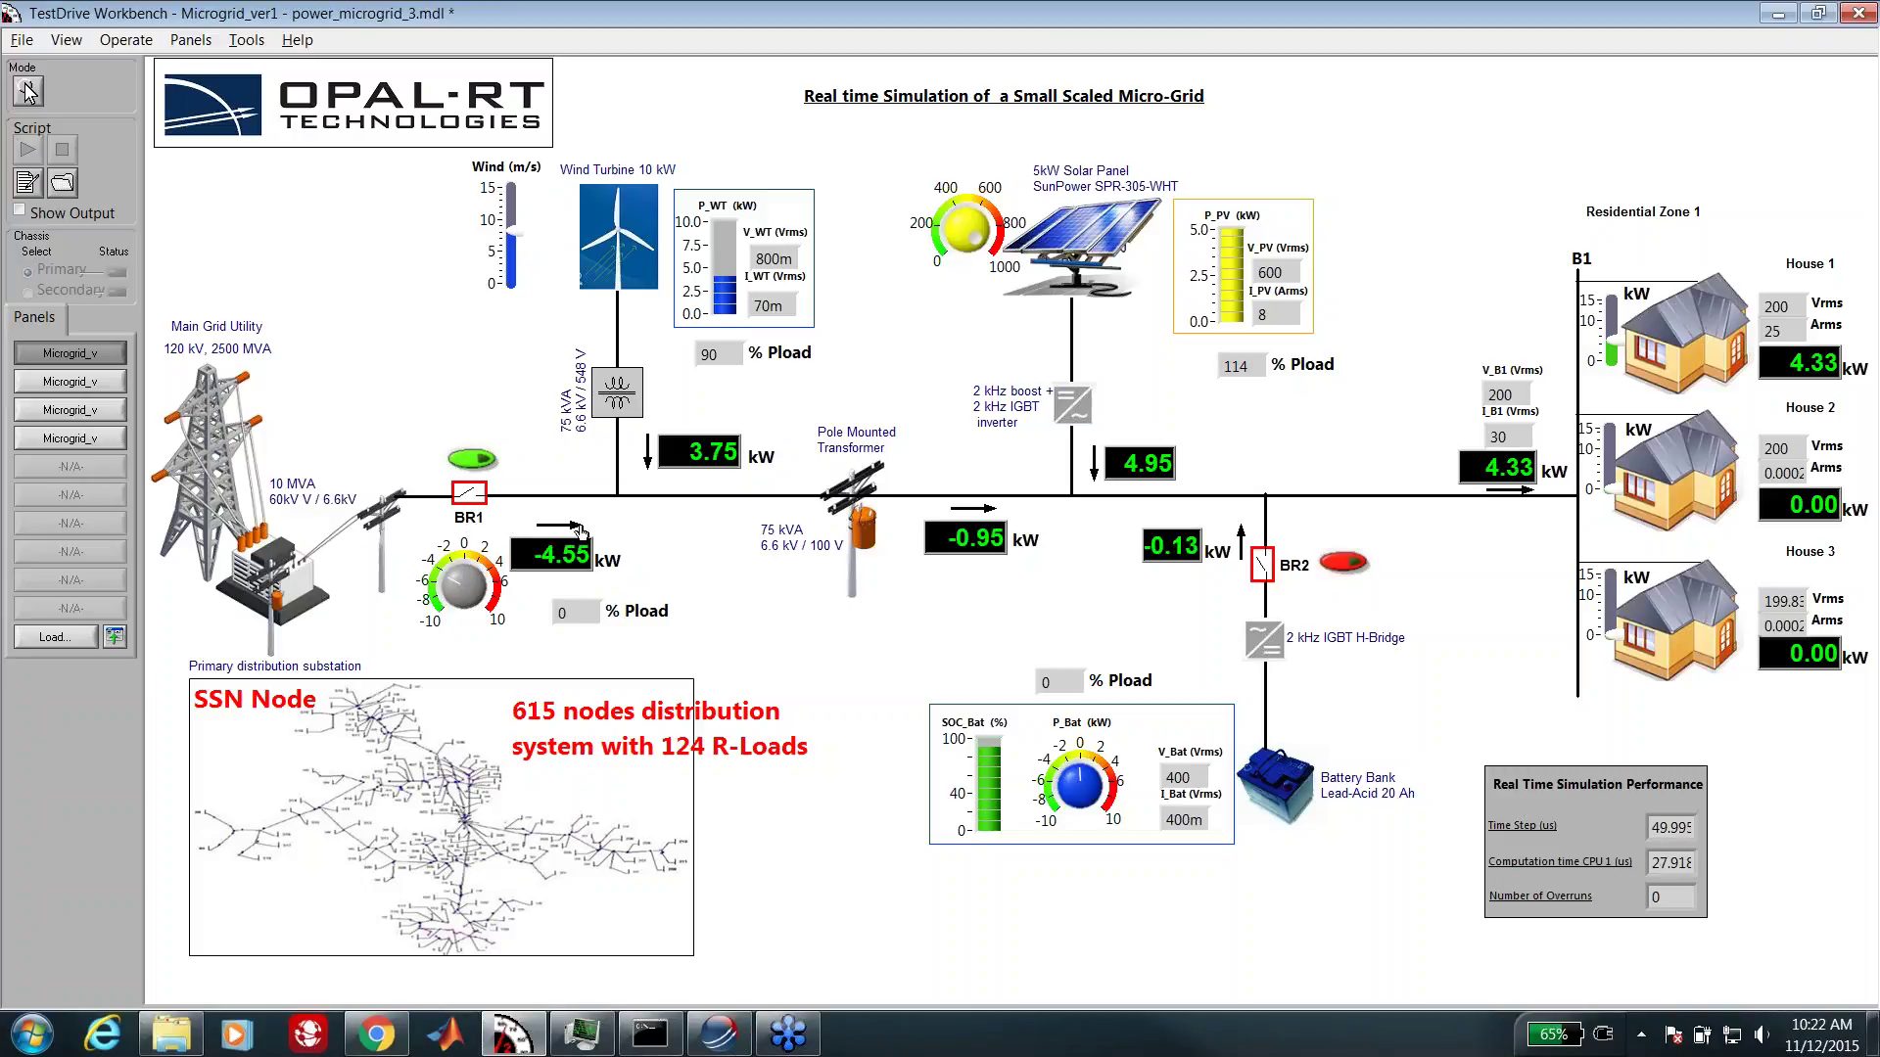
click(1349, 566)
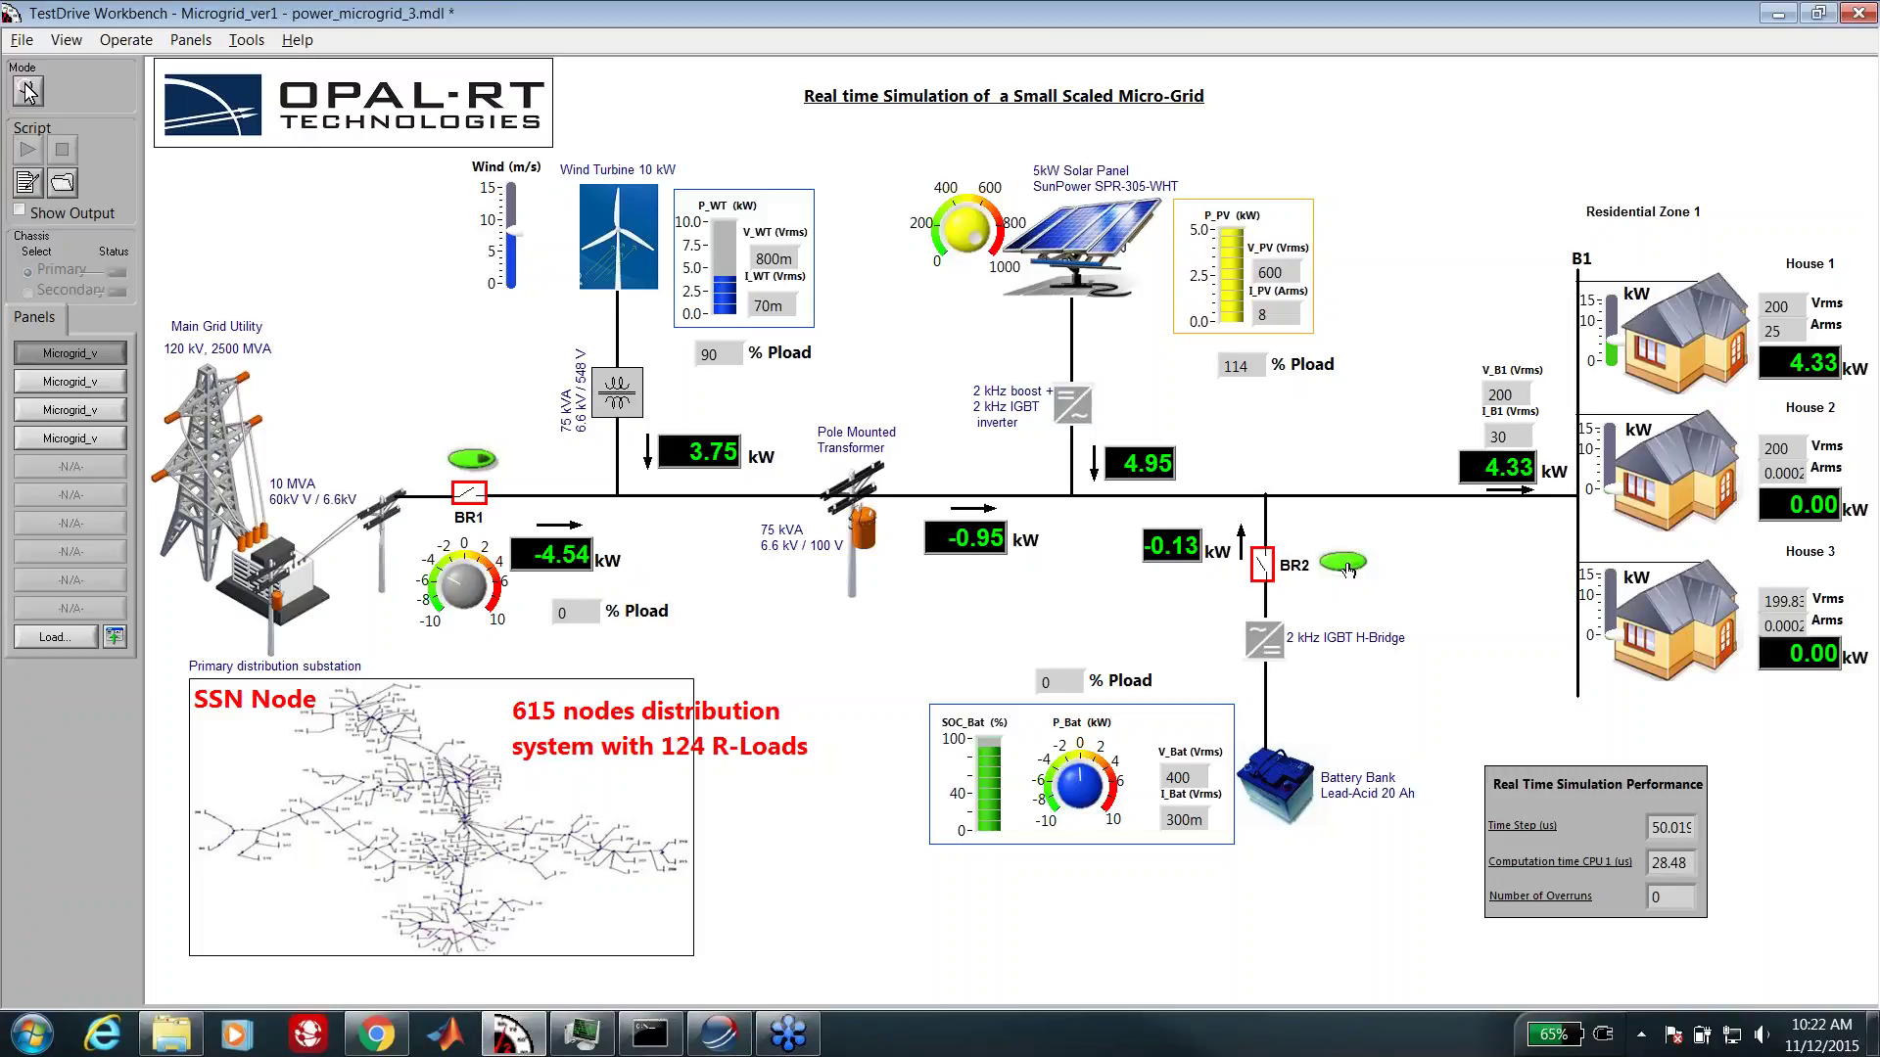
drag(516, 241, 516, 253)
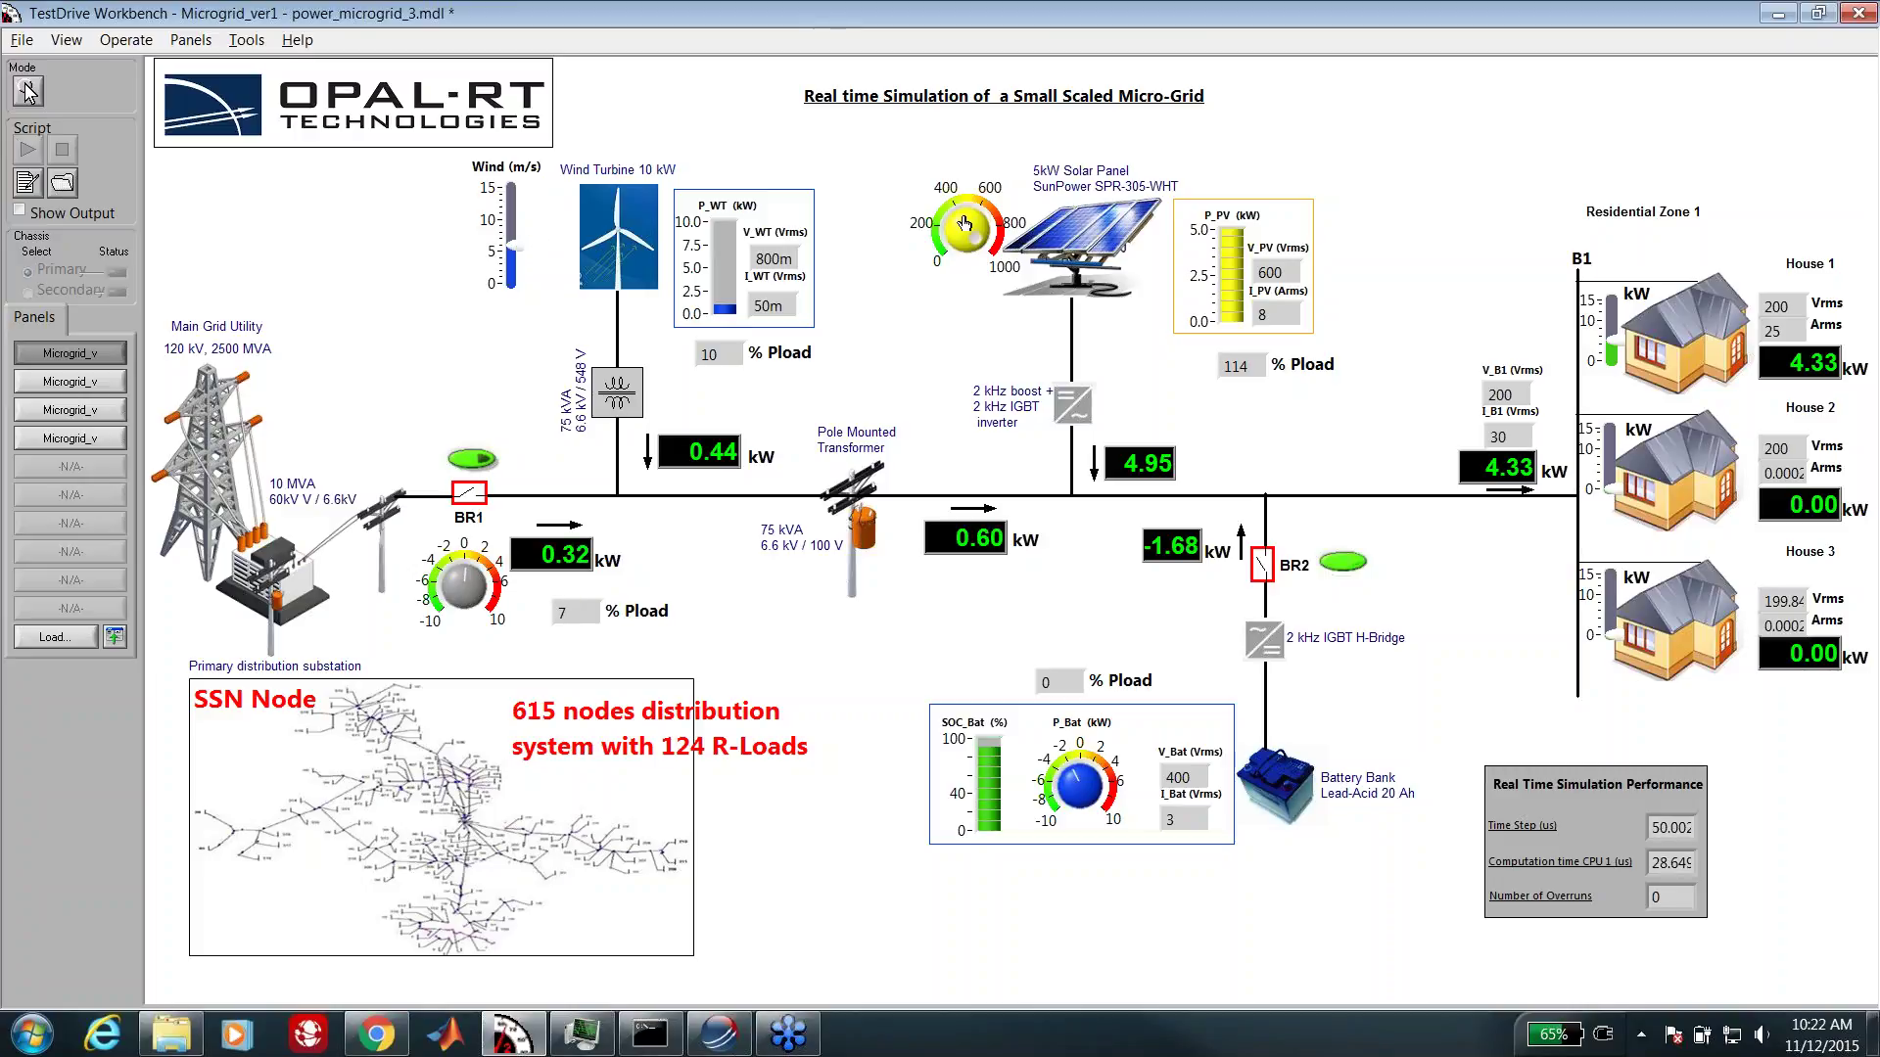
mouse_move(977, 226)
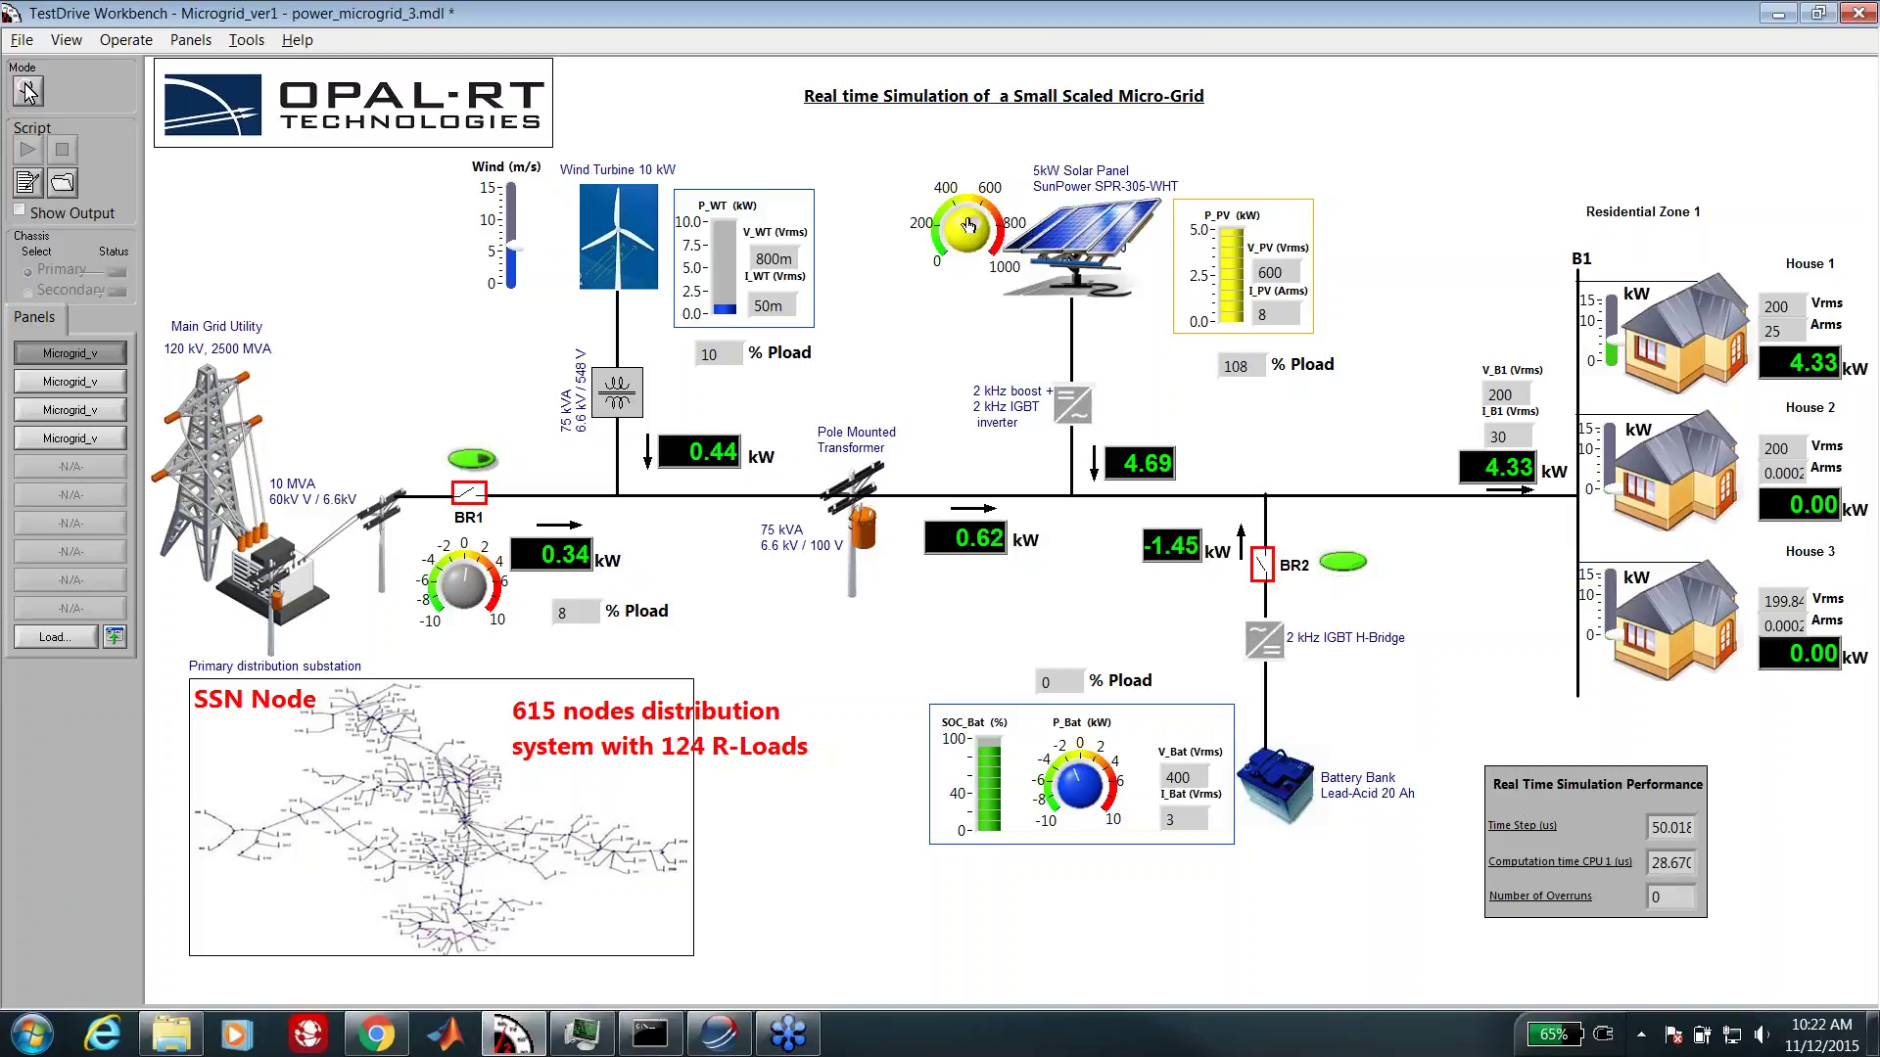
Step: On the PV Acquisition panel, enable the 24-Hours Irradiance profile
click(76, 381)
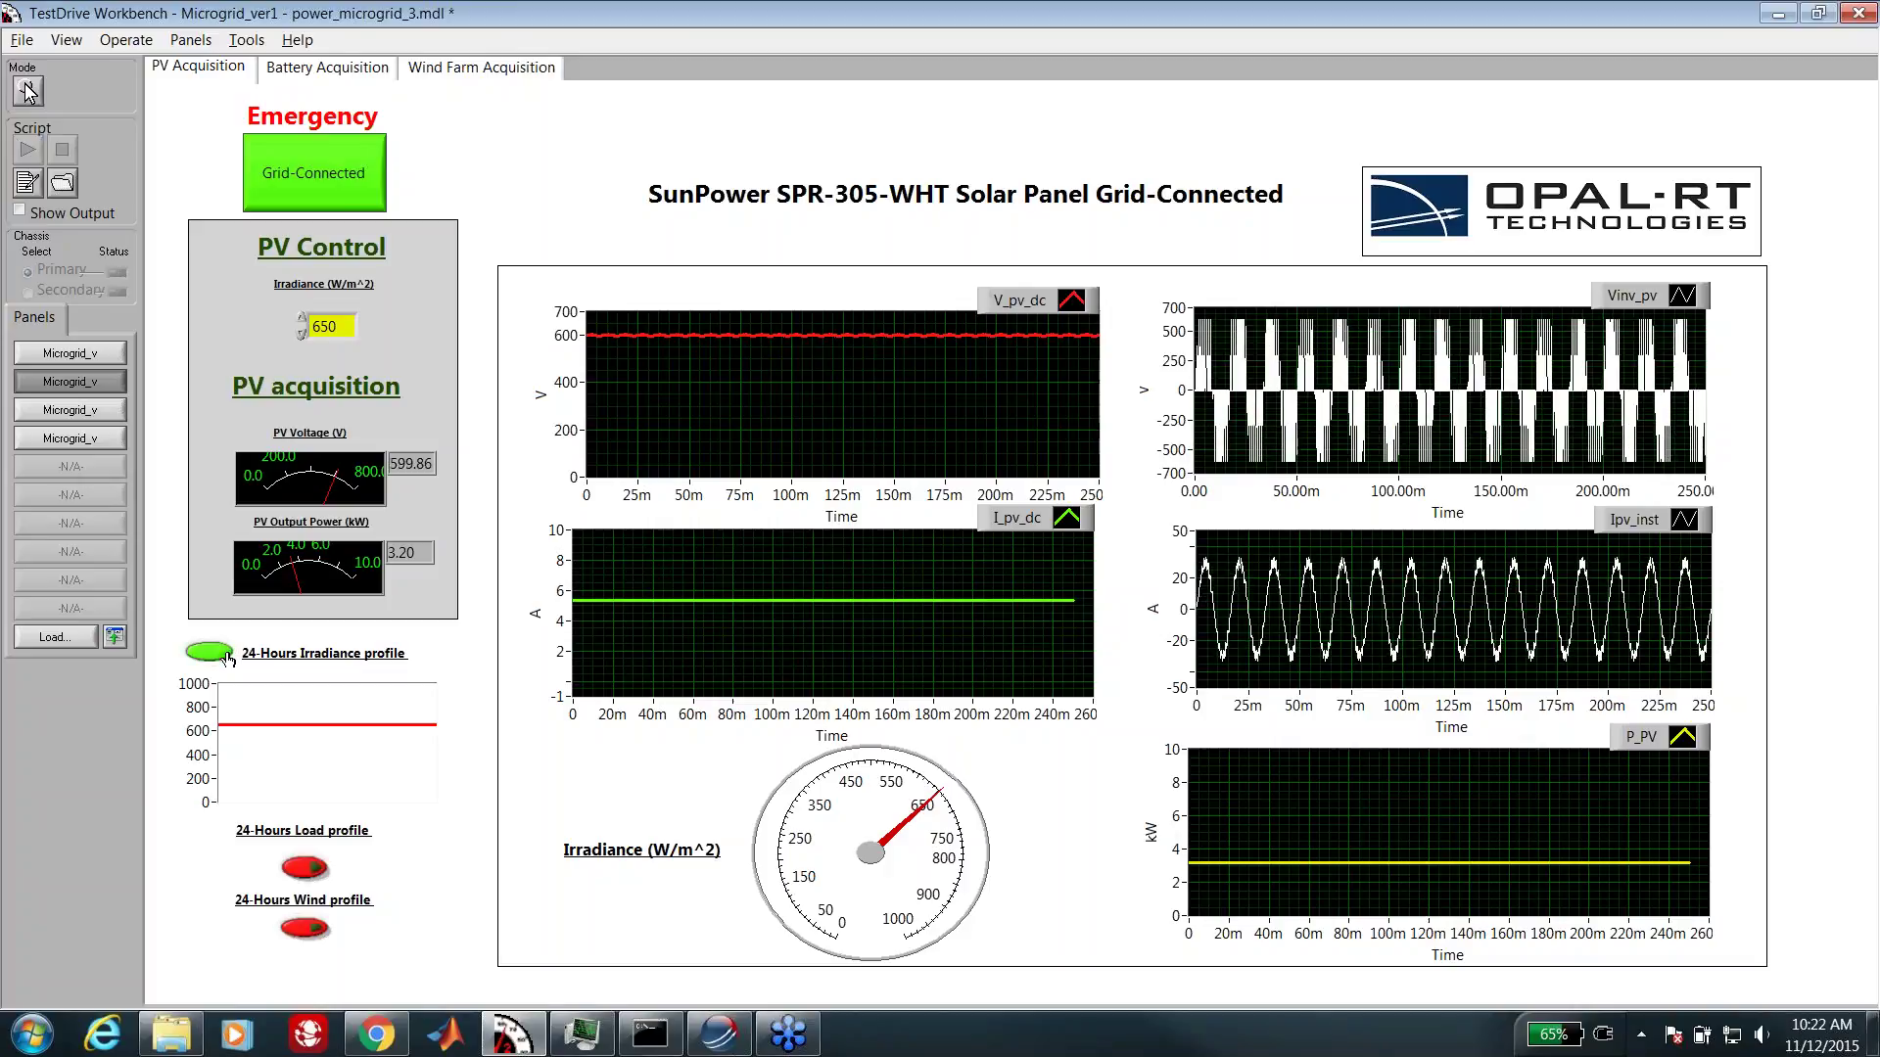
click(227, 655)
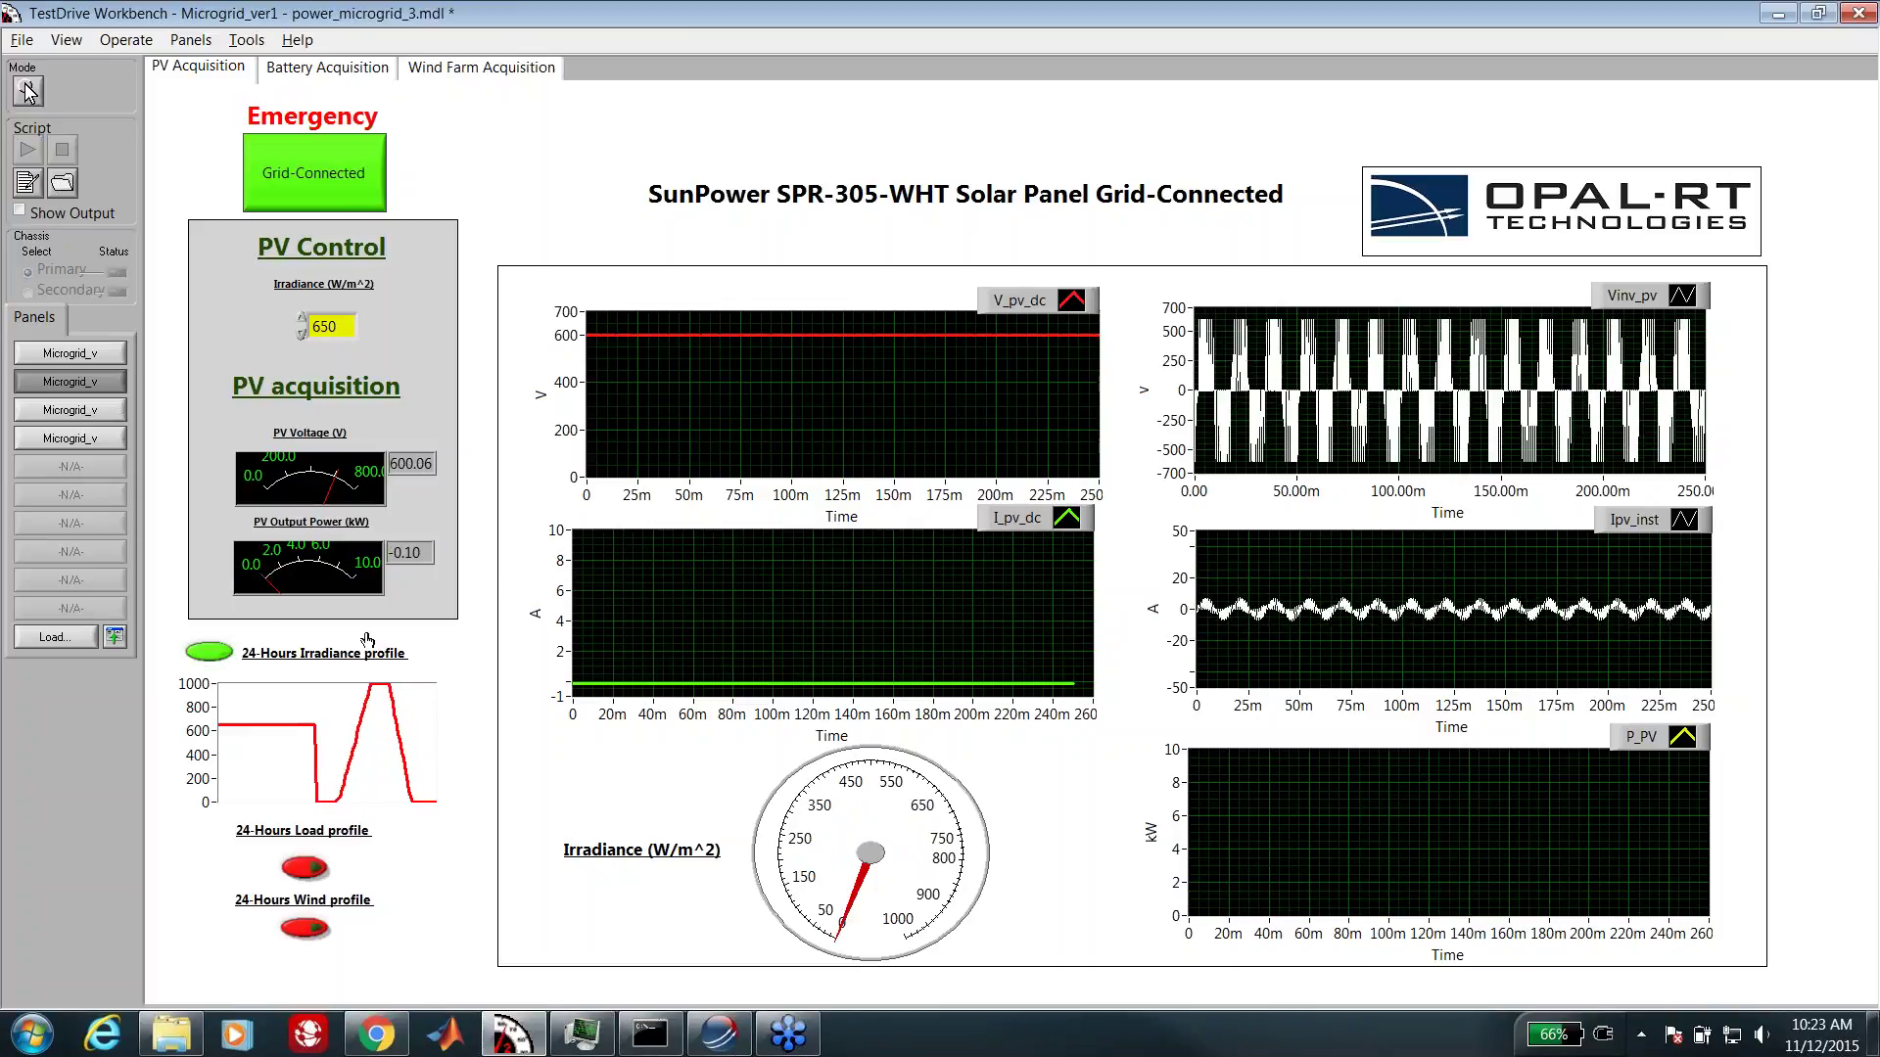
Step: Disable the 24-Hours Irradiance profile, reload the PV panel, and show Battery Acquisition at 89.60% charge
click(227, 654)
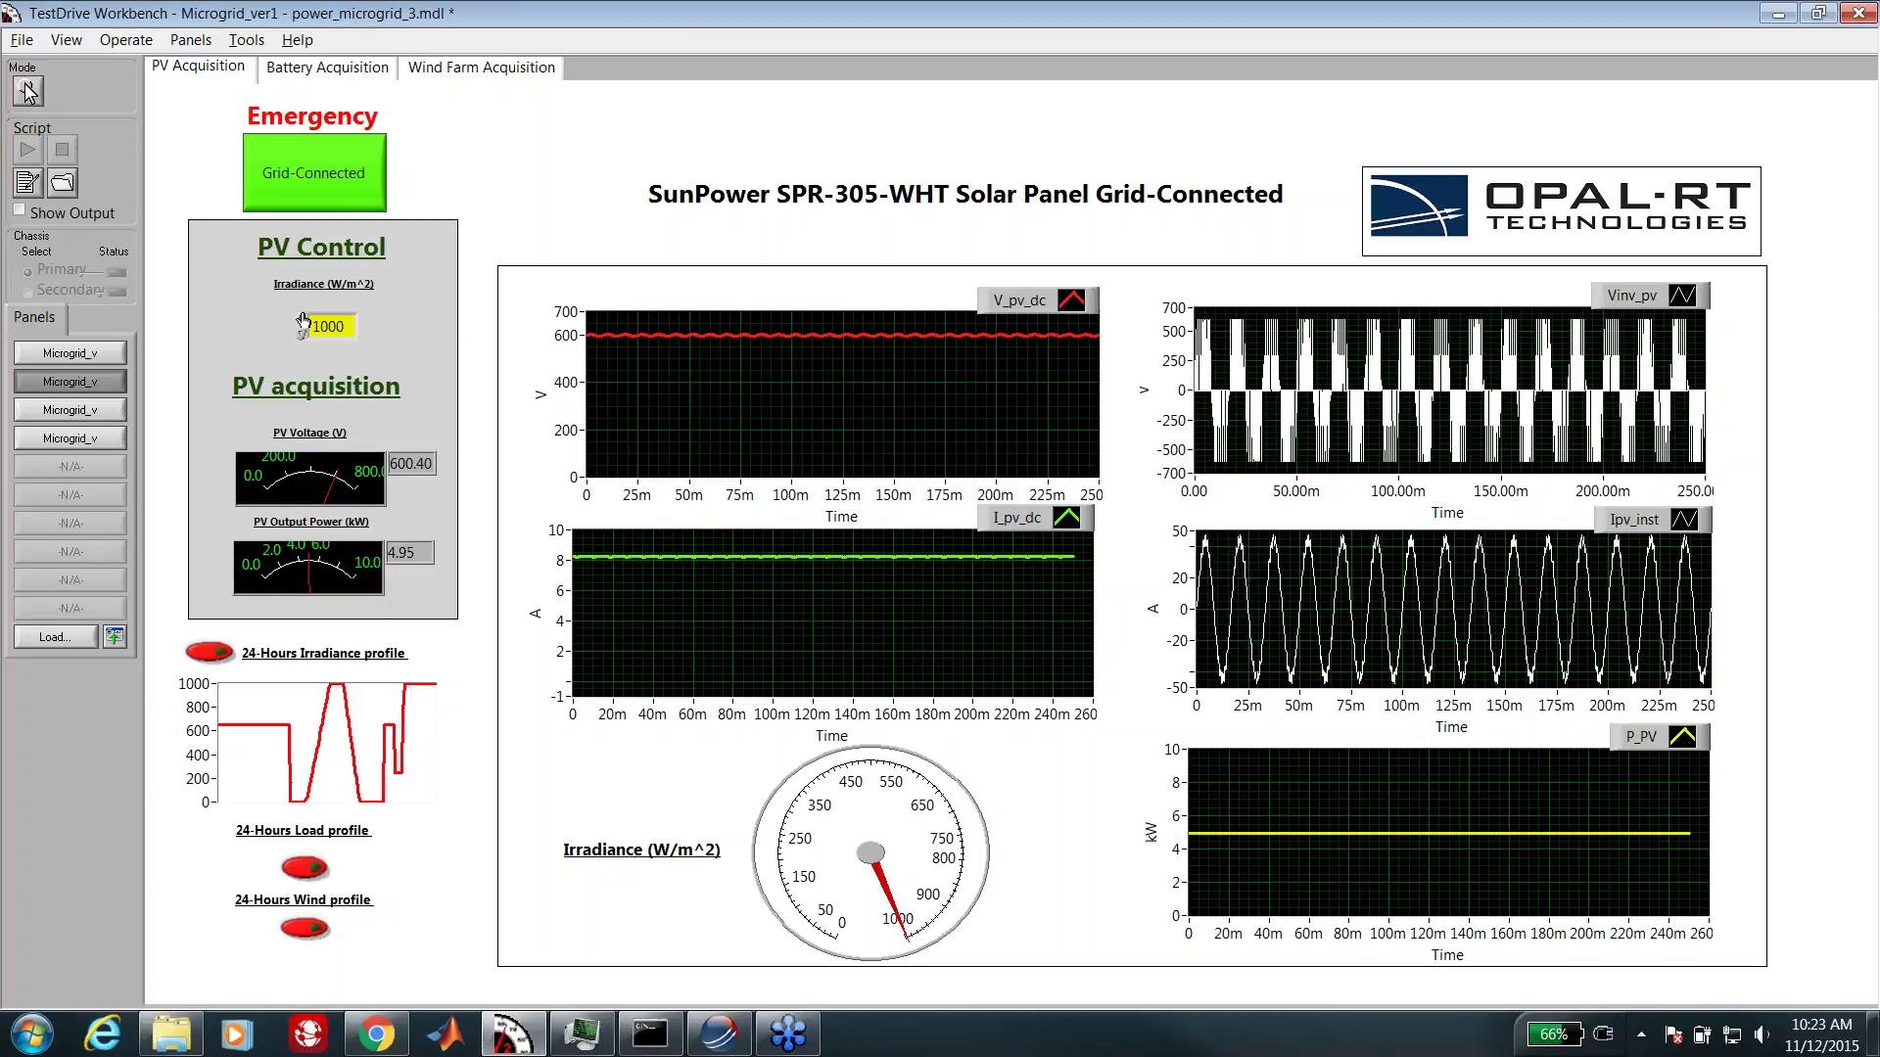
click(82, 355)
click(83, 382)
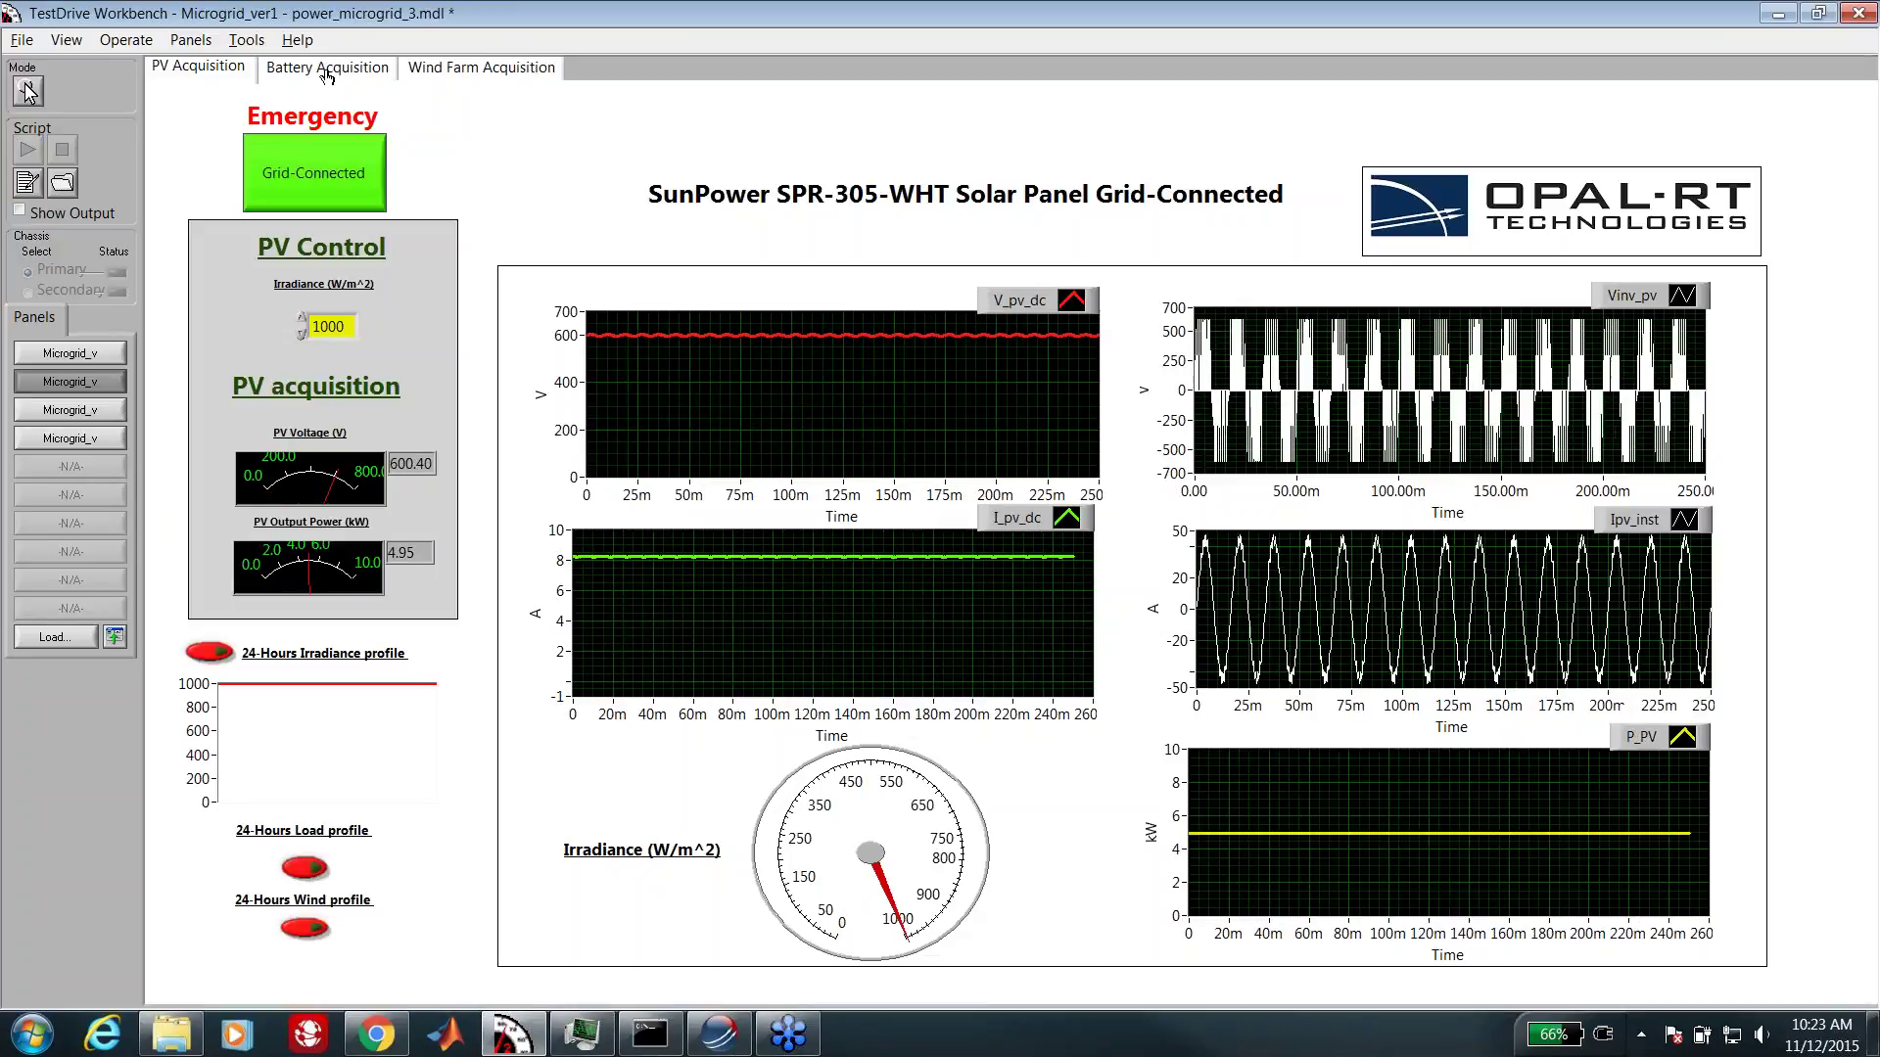
click(326, 68)
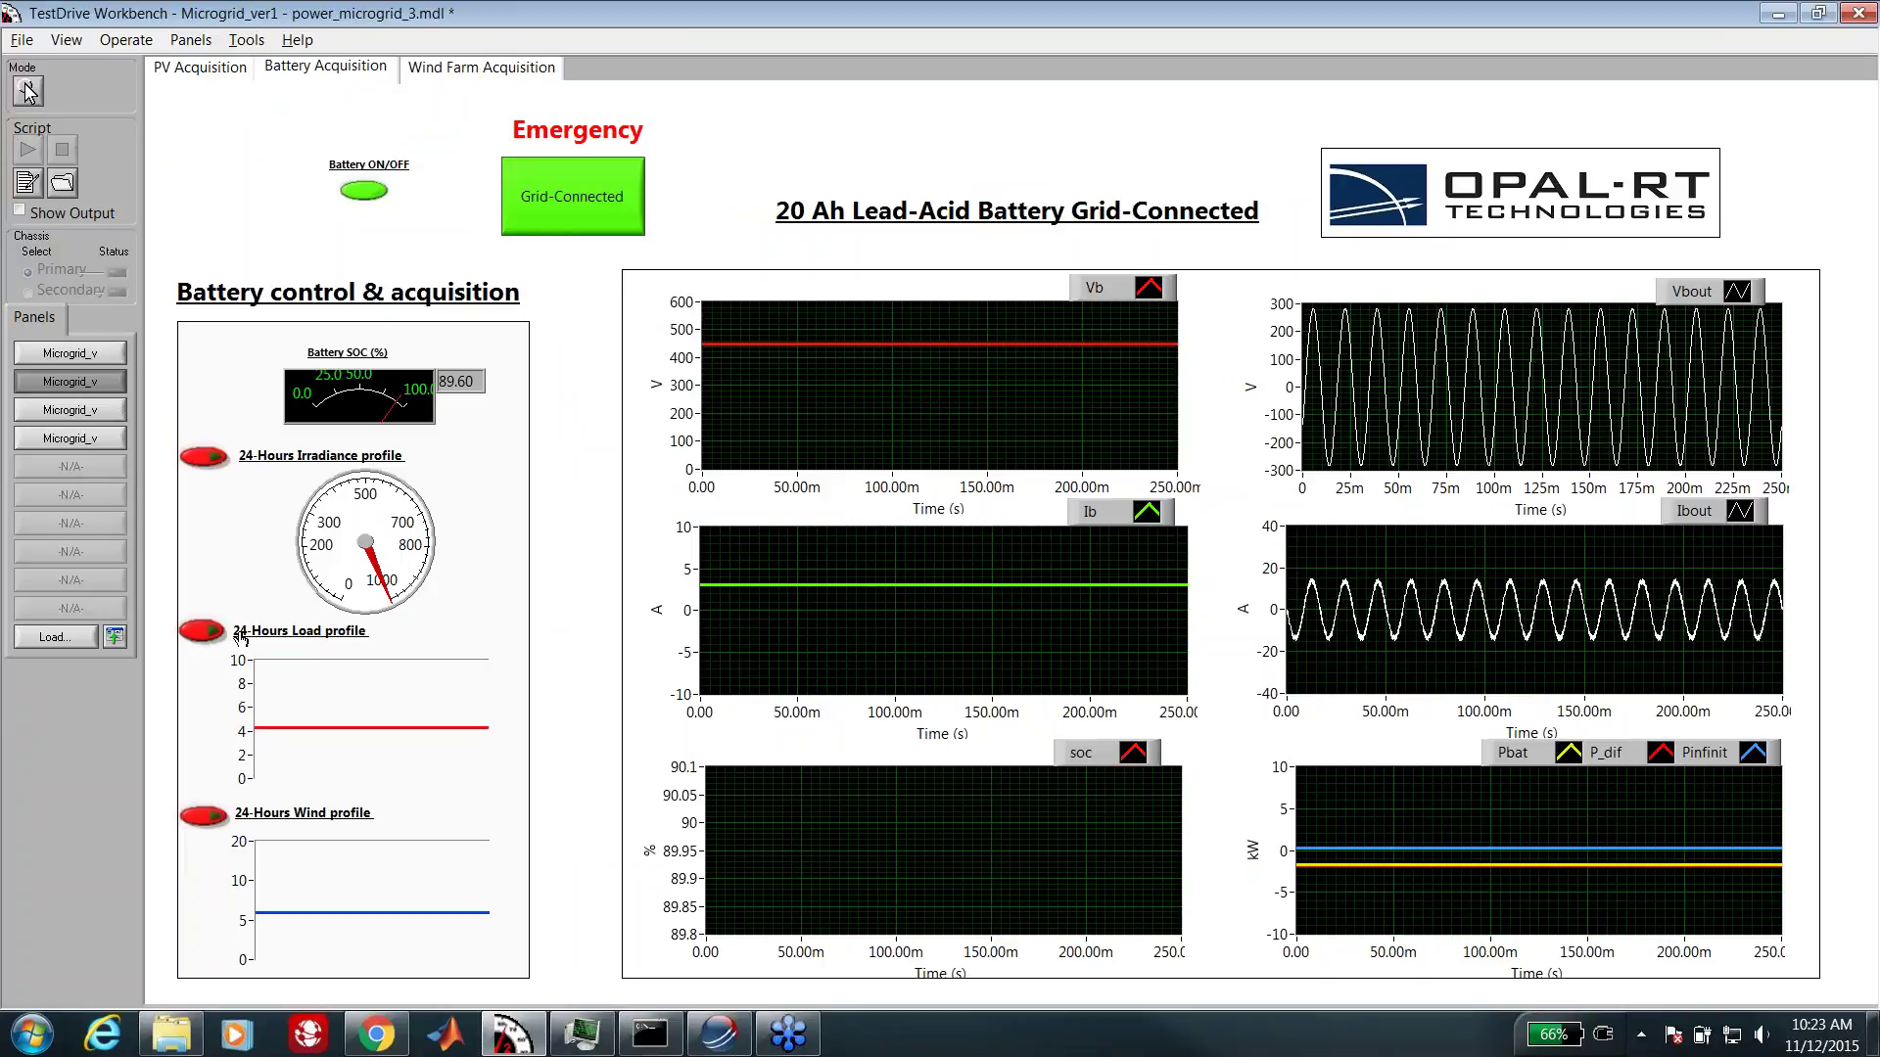
Step: Enable the 24-Hours Load profile, switch the battery off, then disable the load profile
click(211, 631)
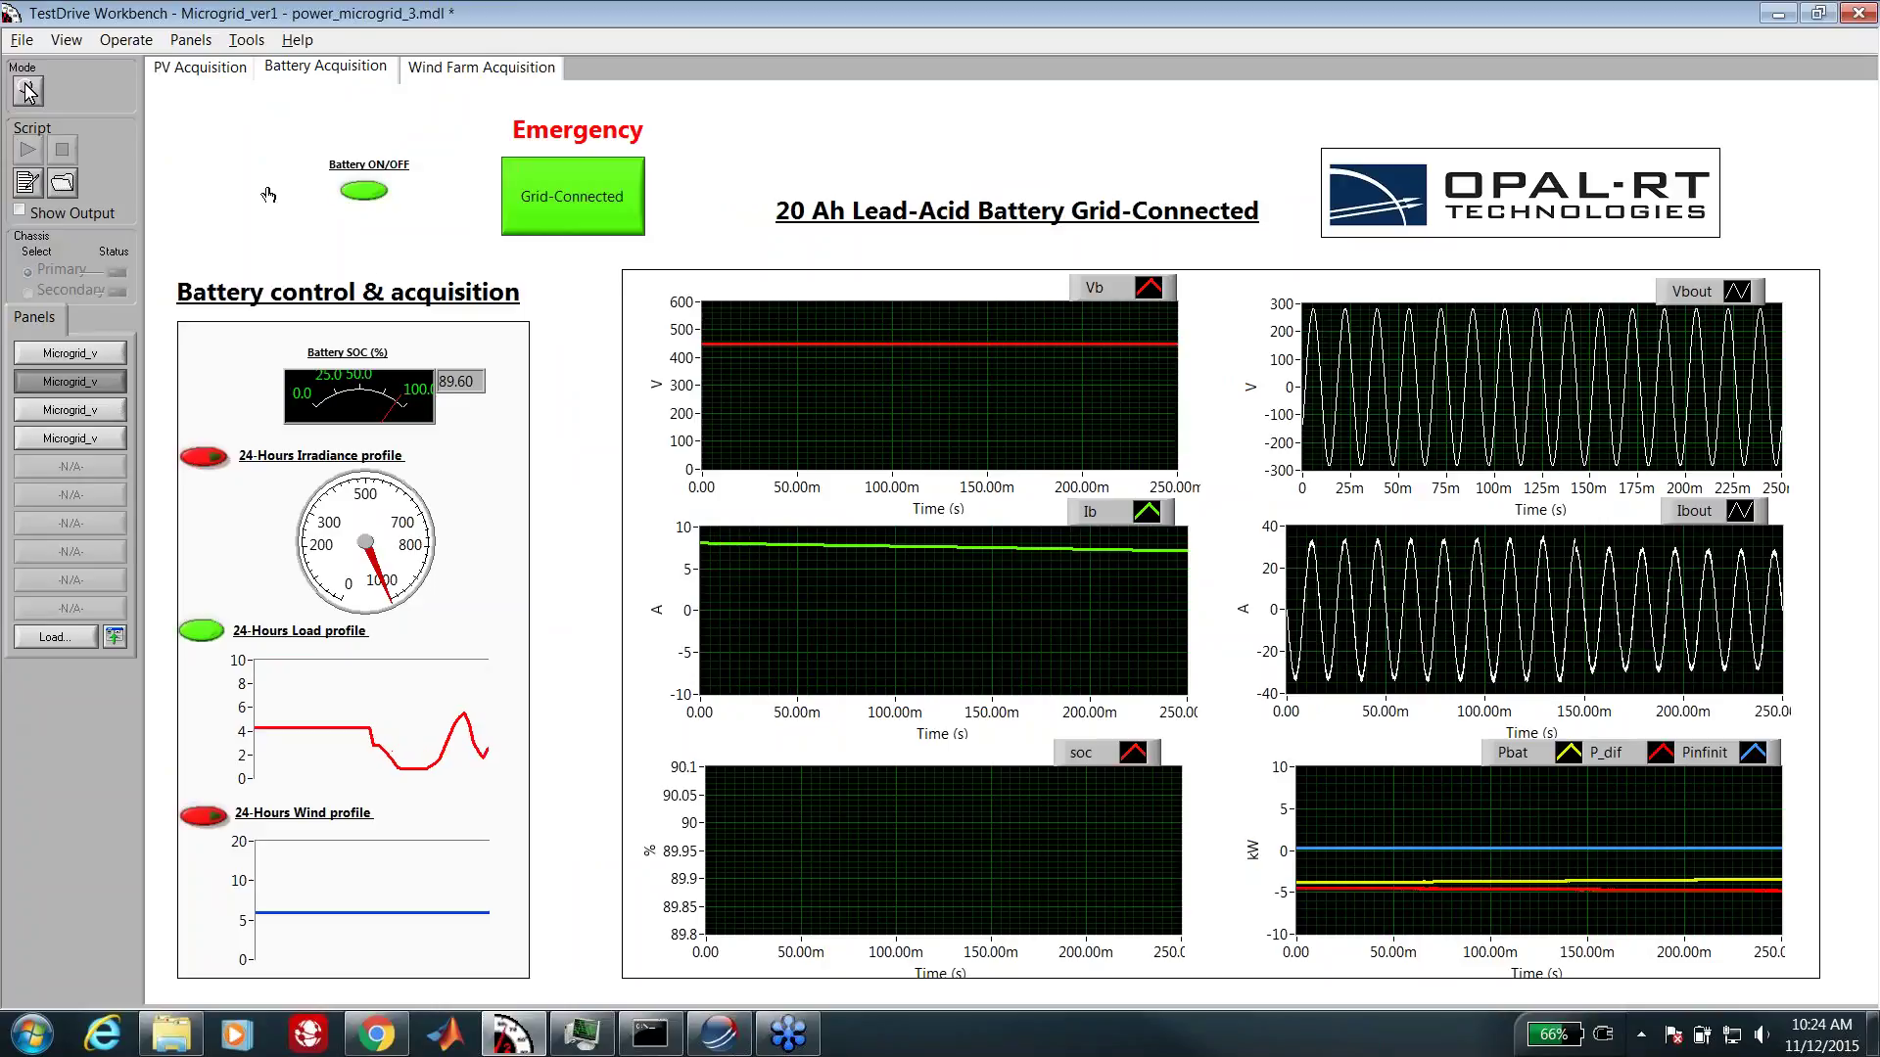
click(373, 193)
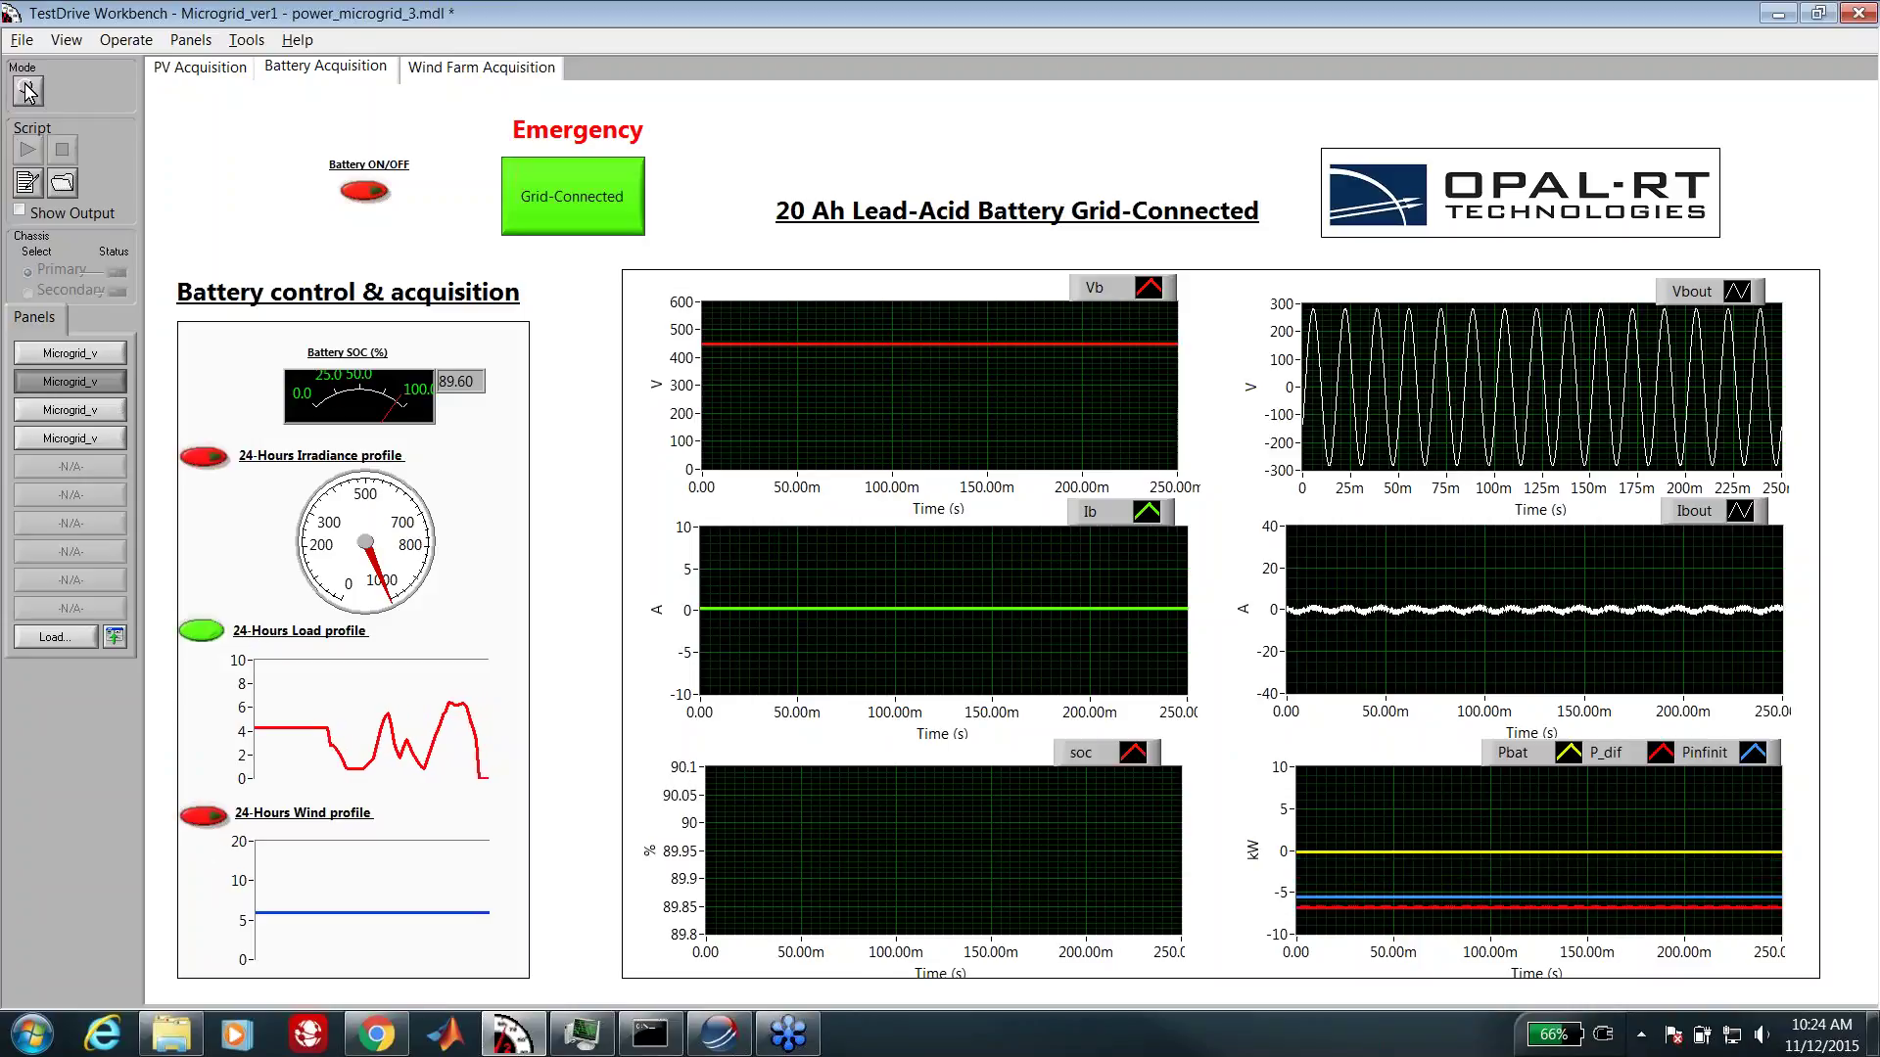
click(206, 634)
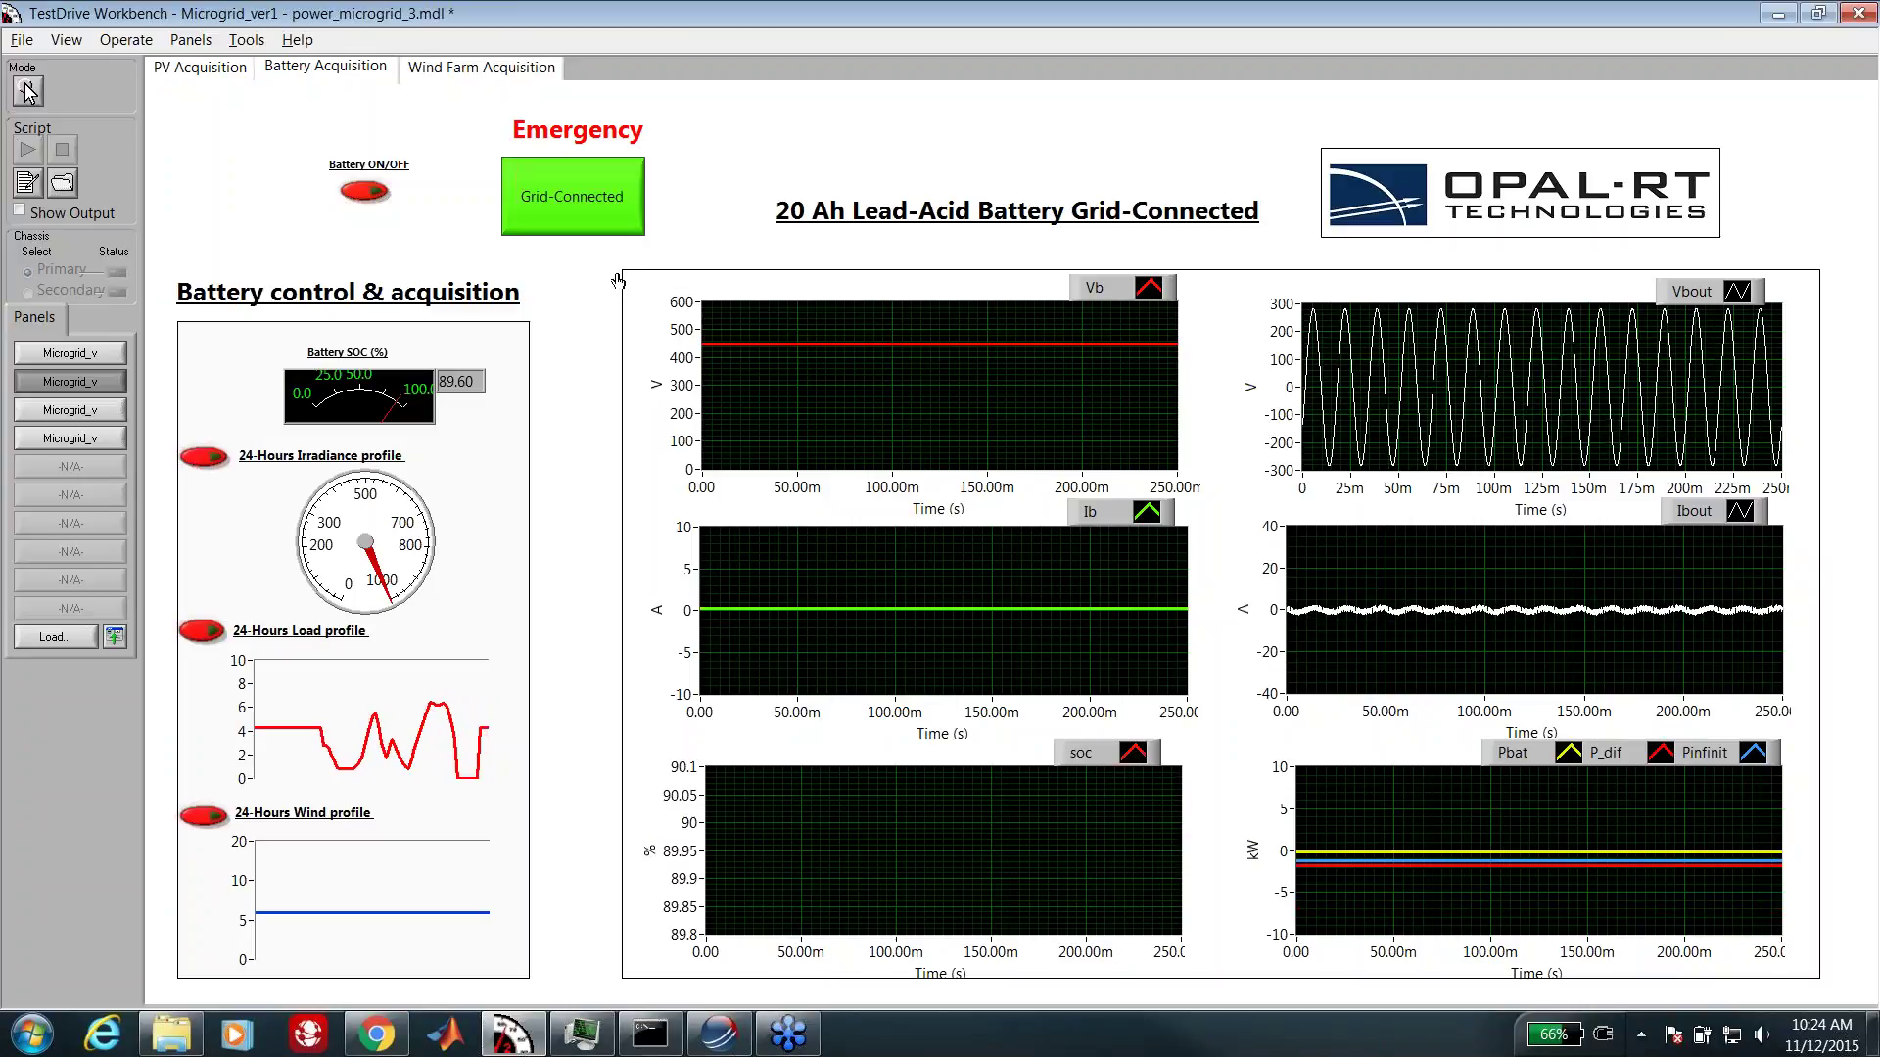
Step: On the Wind Farm Acquisition panel, turn the 24-Hours Wind profile LED off
click(70, 352)
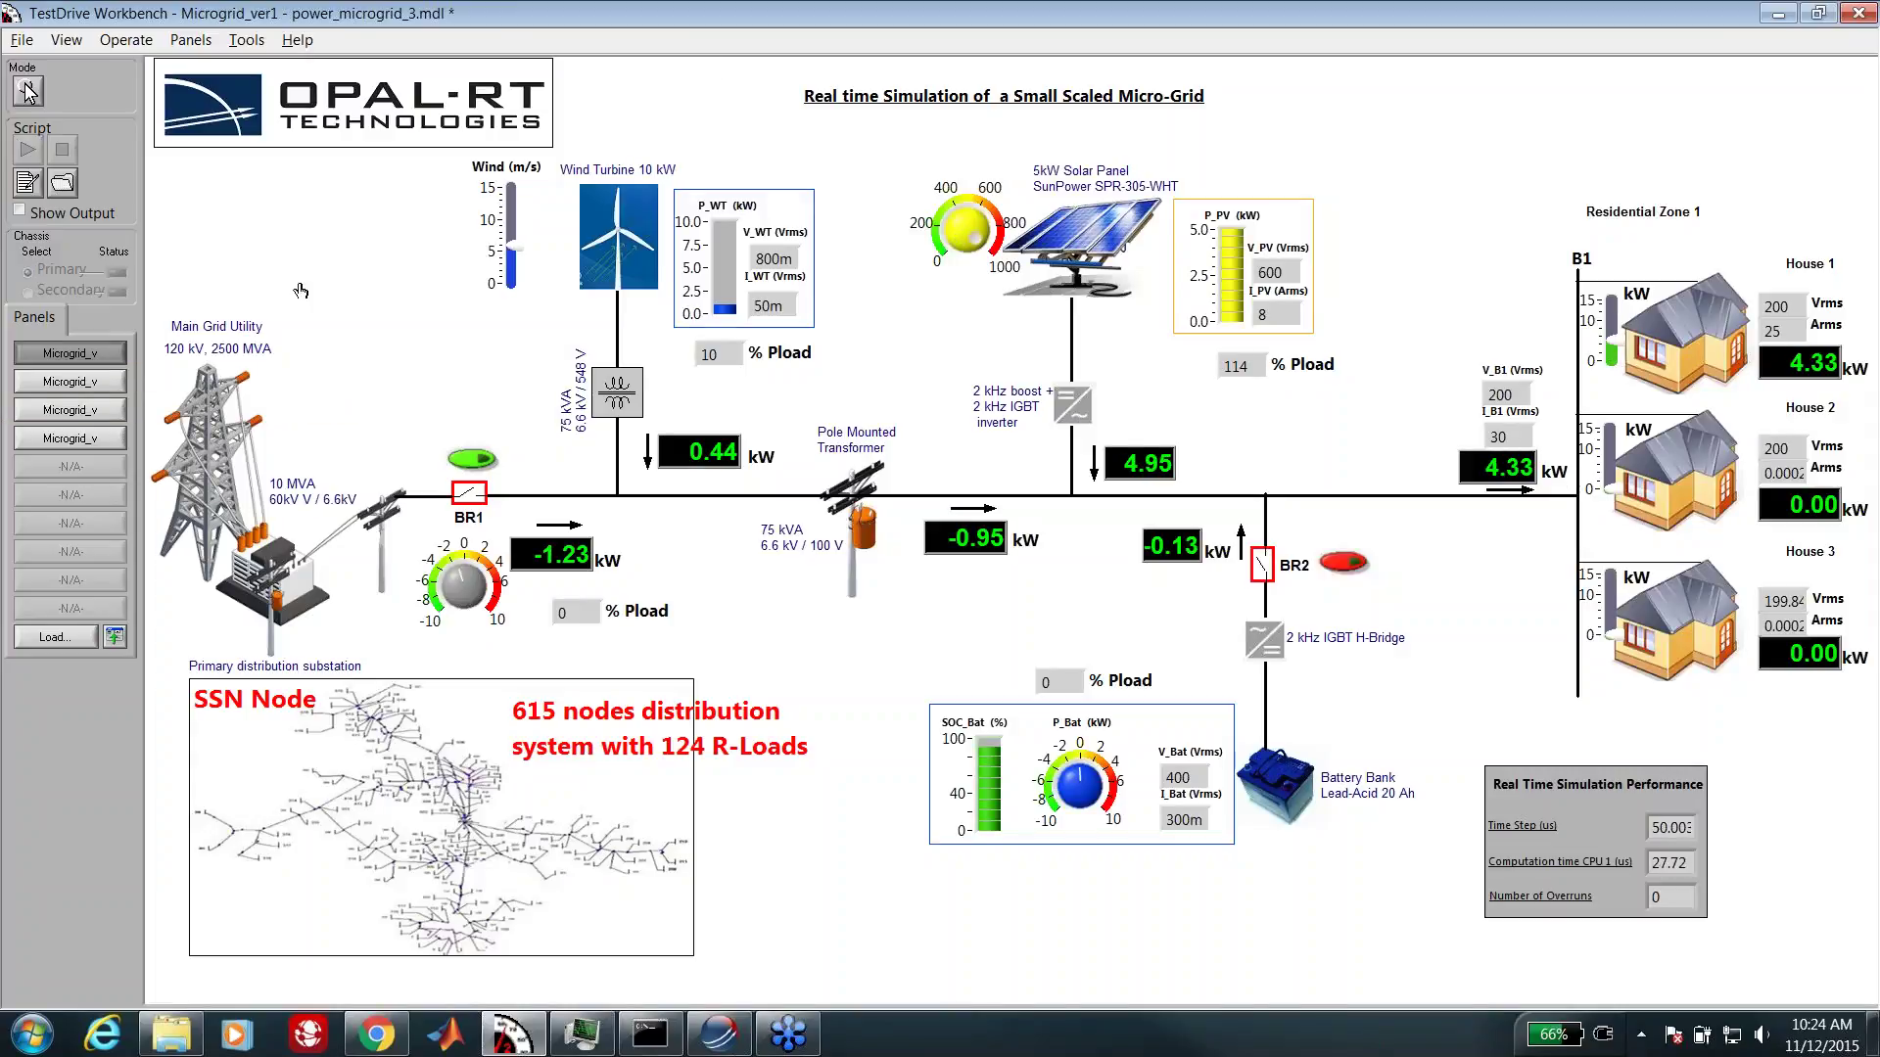
click(122, 384)
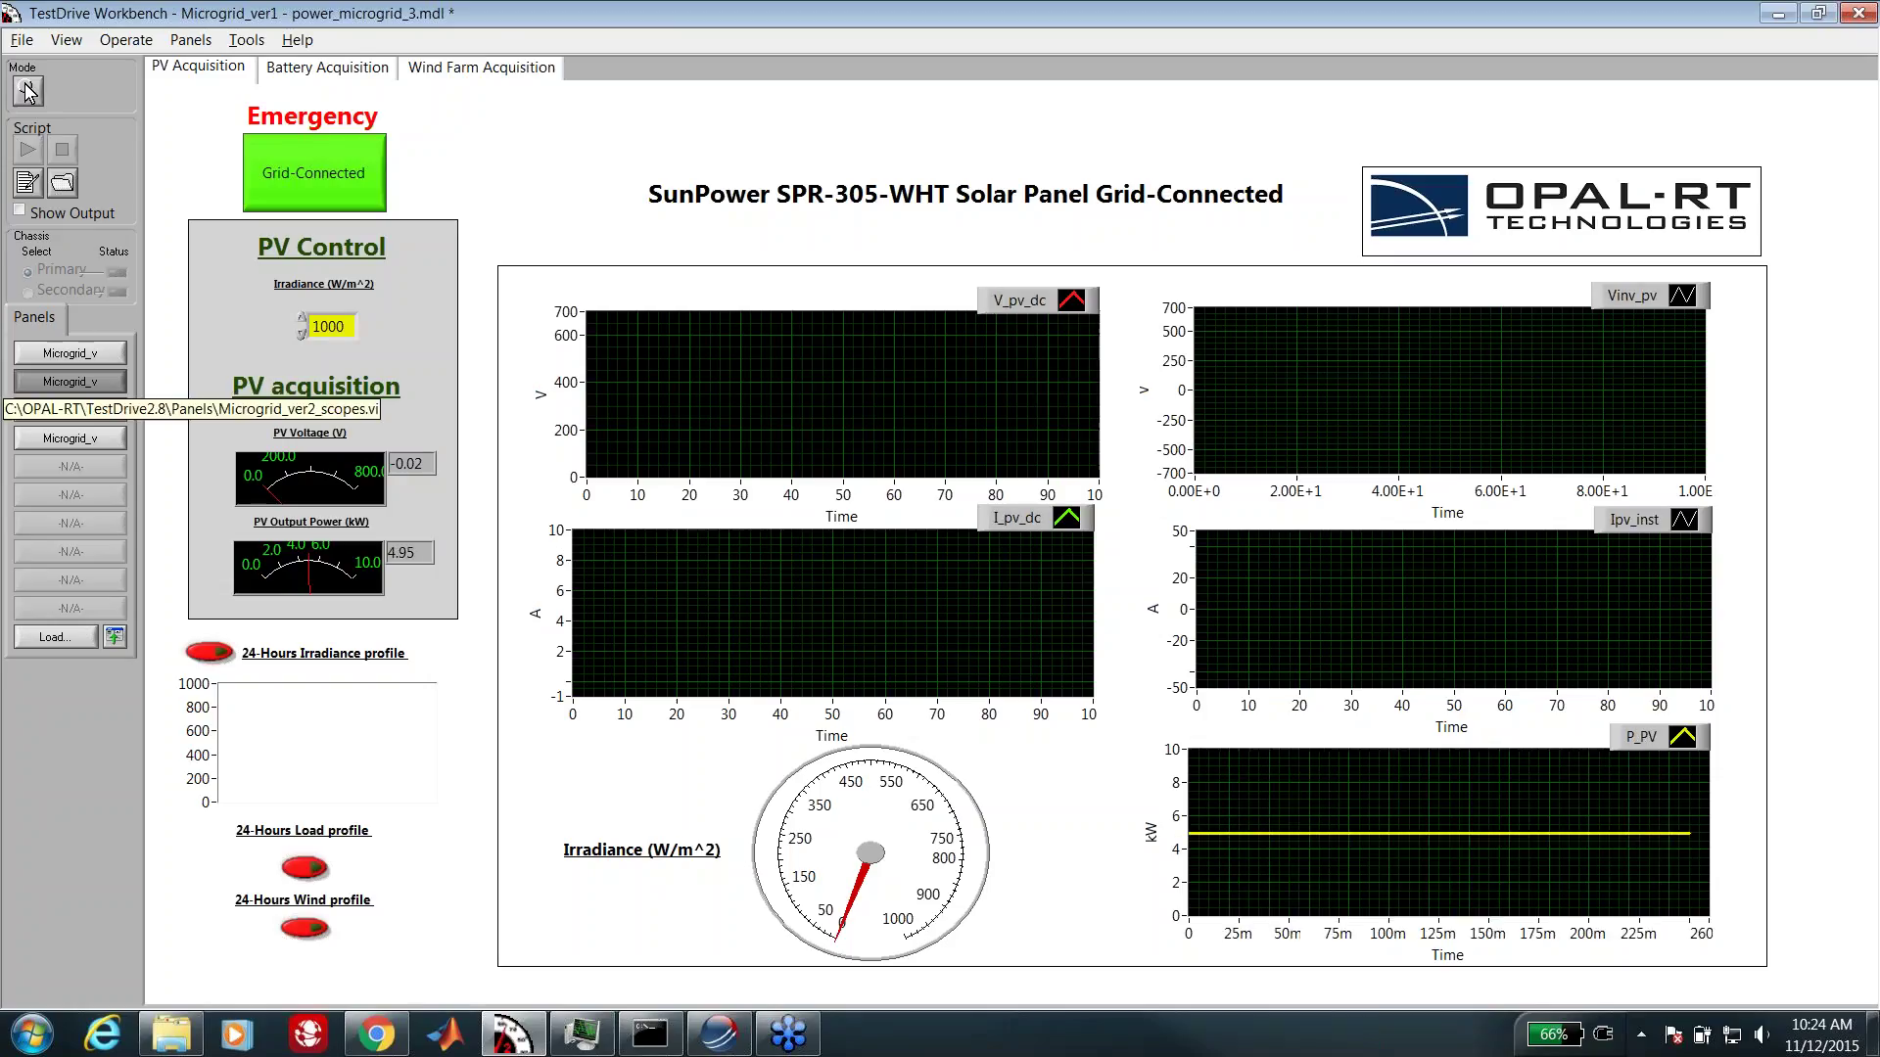
click(503, 68)
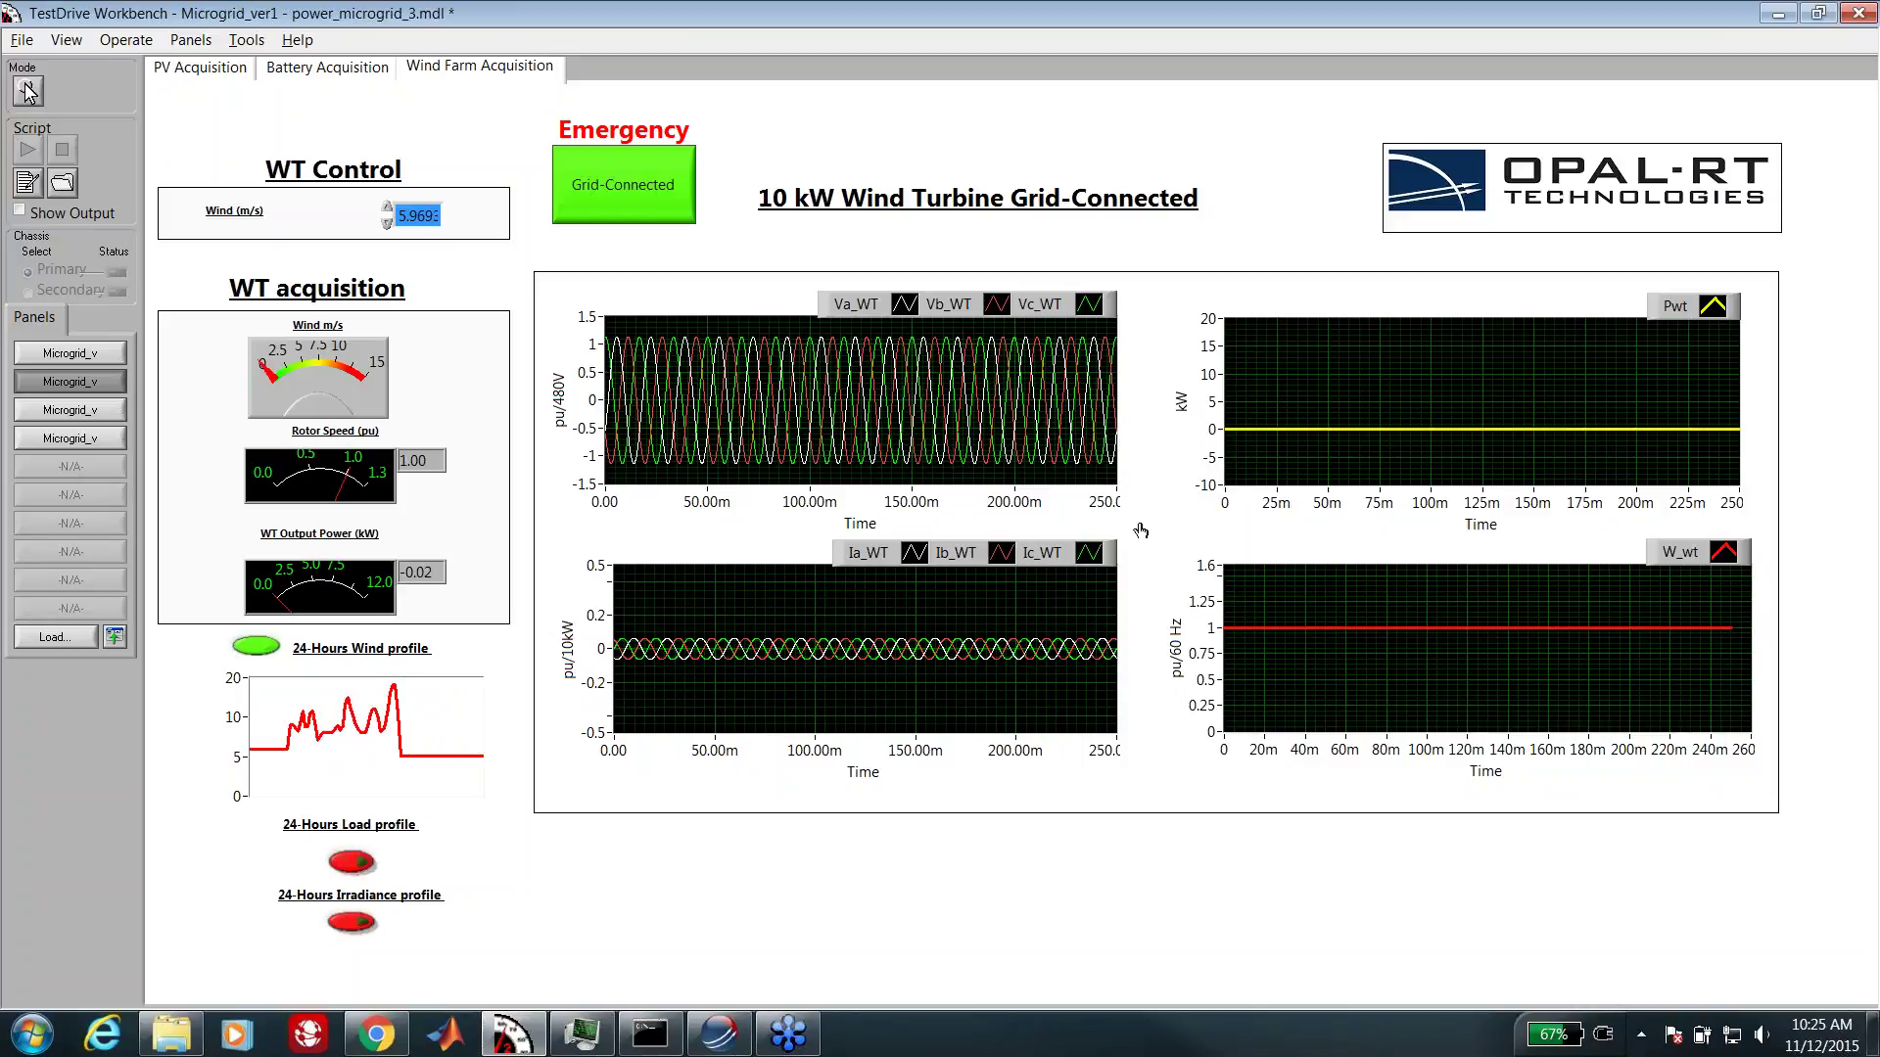
click(269, 651)
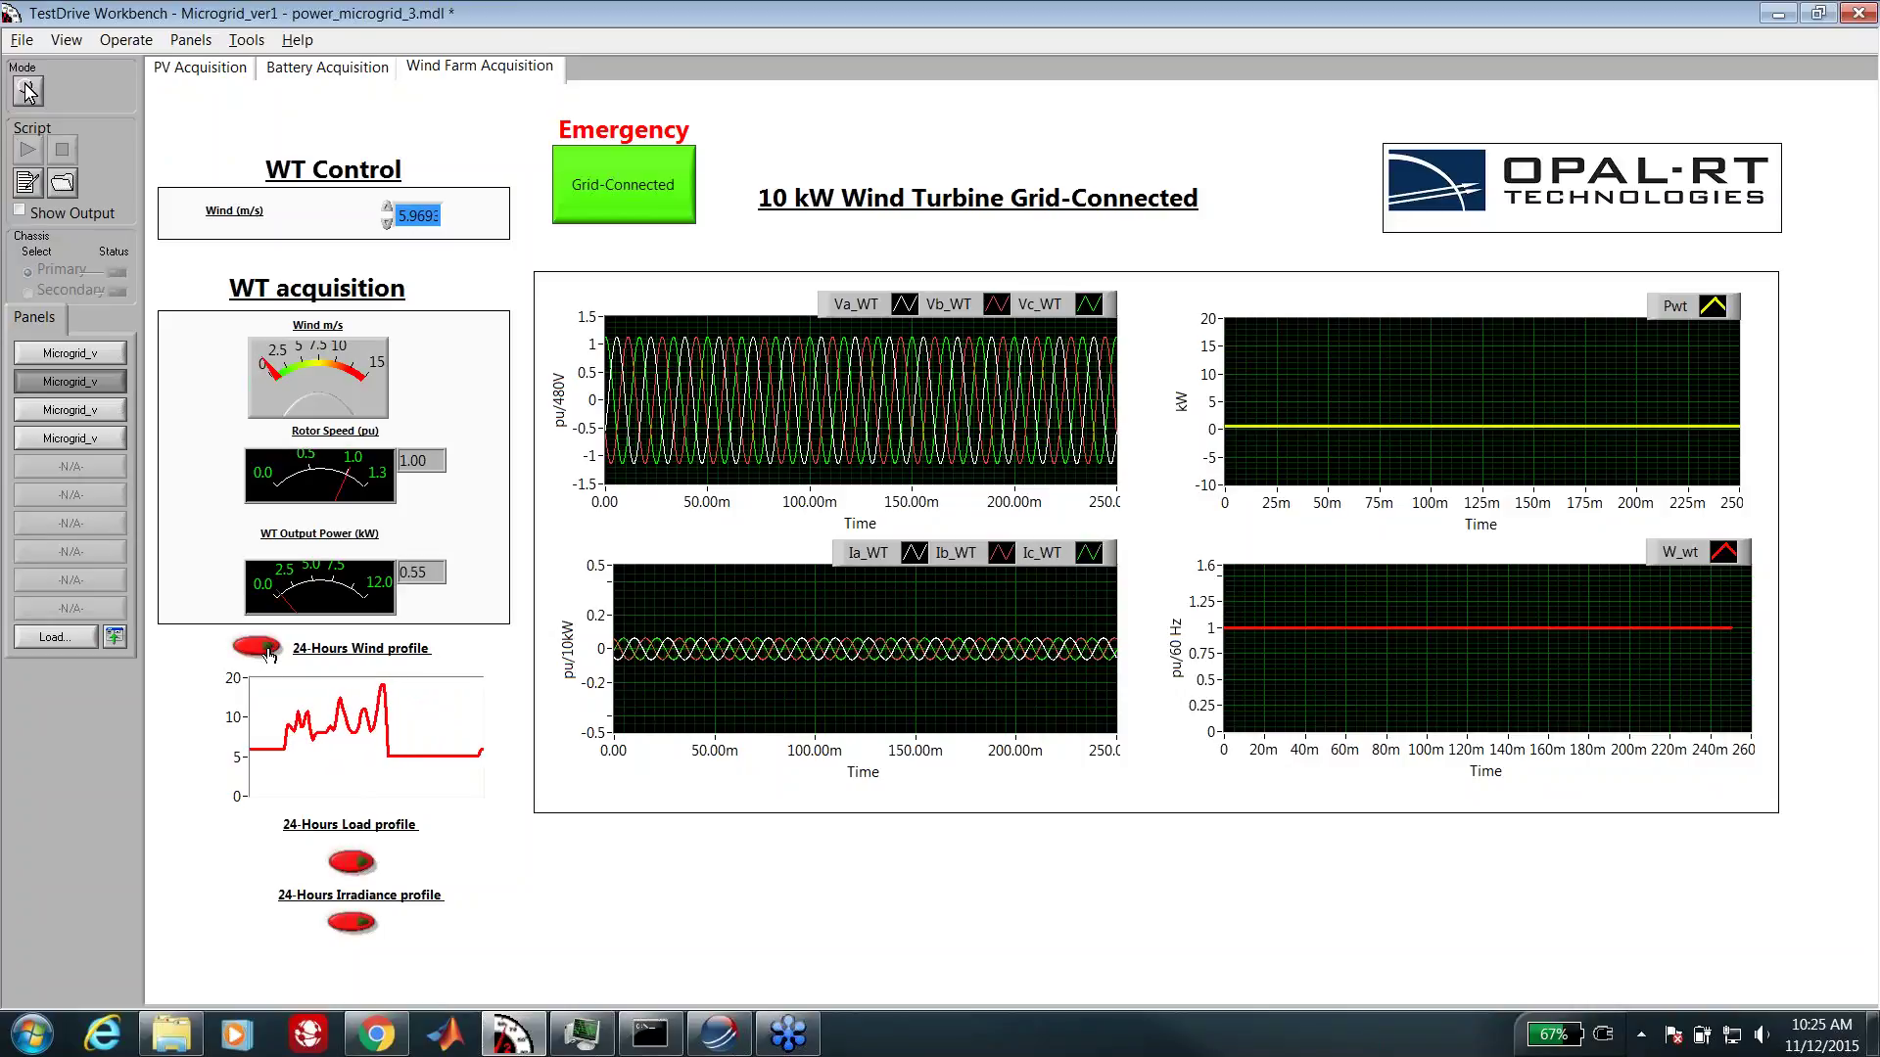
Step: On the Faults Analysis and Island Mode panel, set the Va_net axis limits to 2 and -2
click(111, 447)
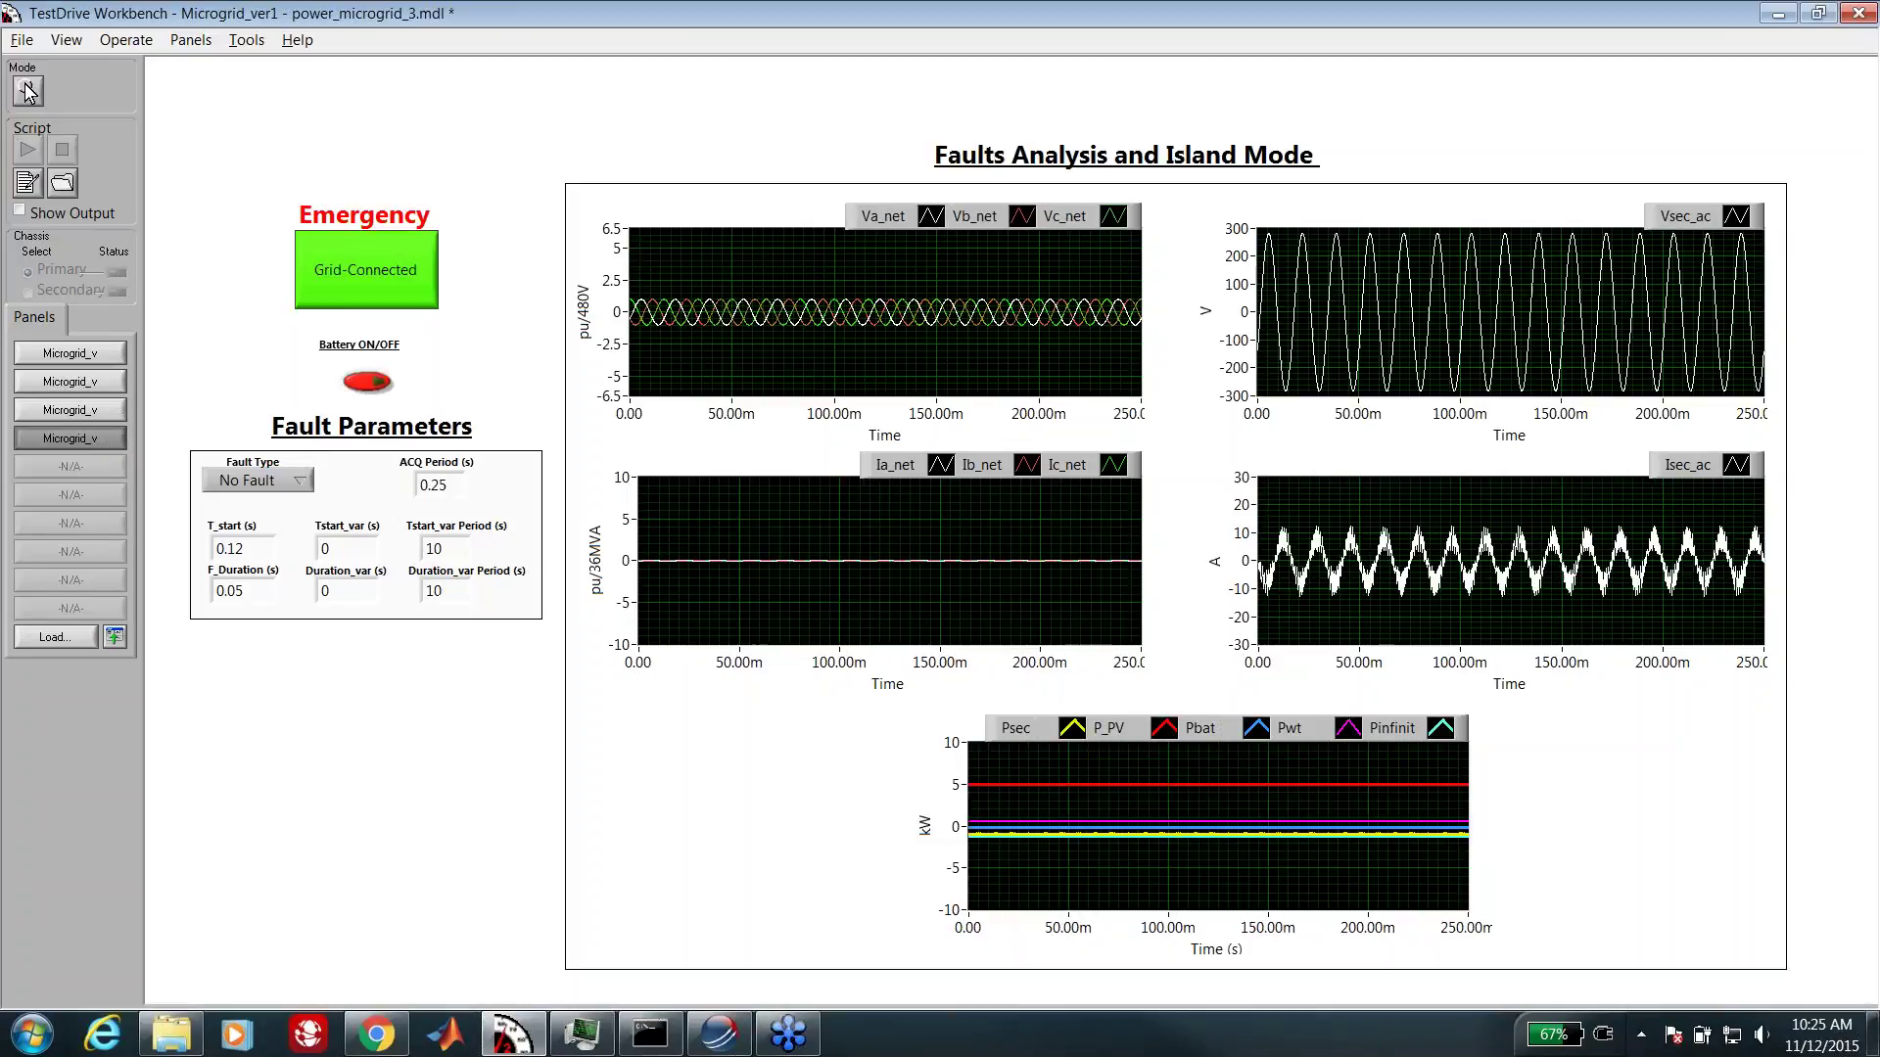
double_click(611, 228)
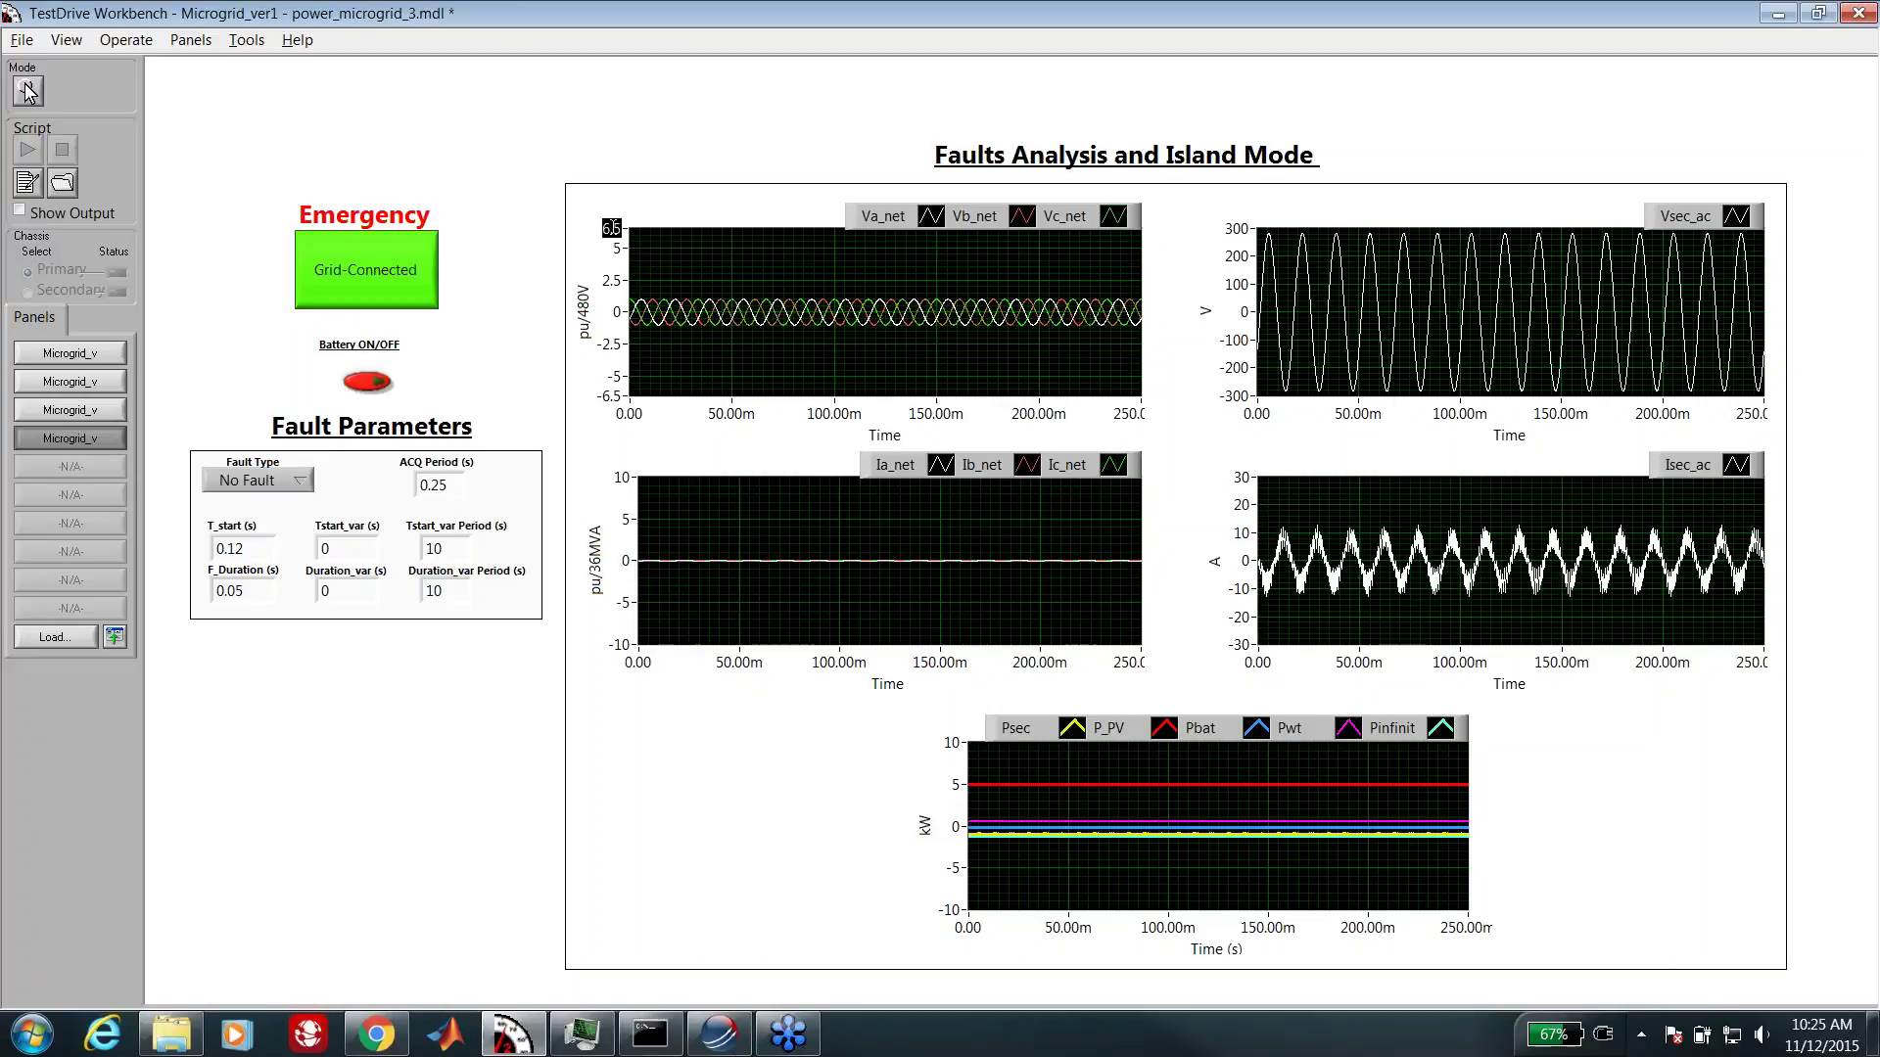
text(2)
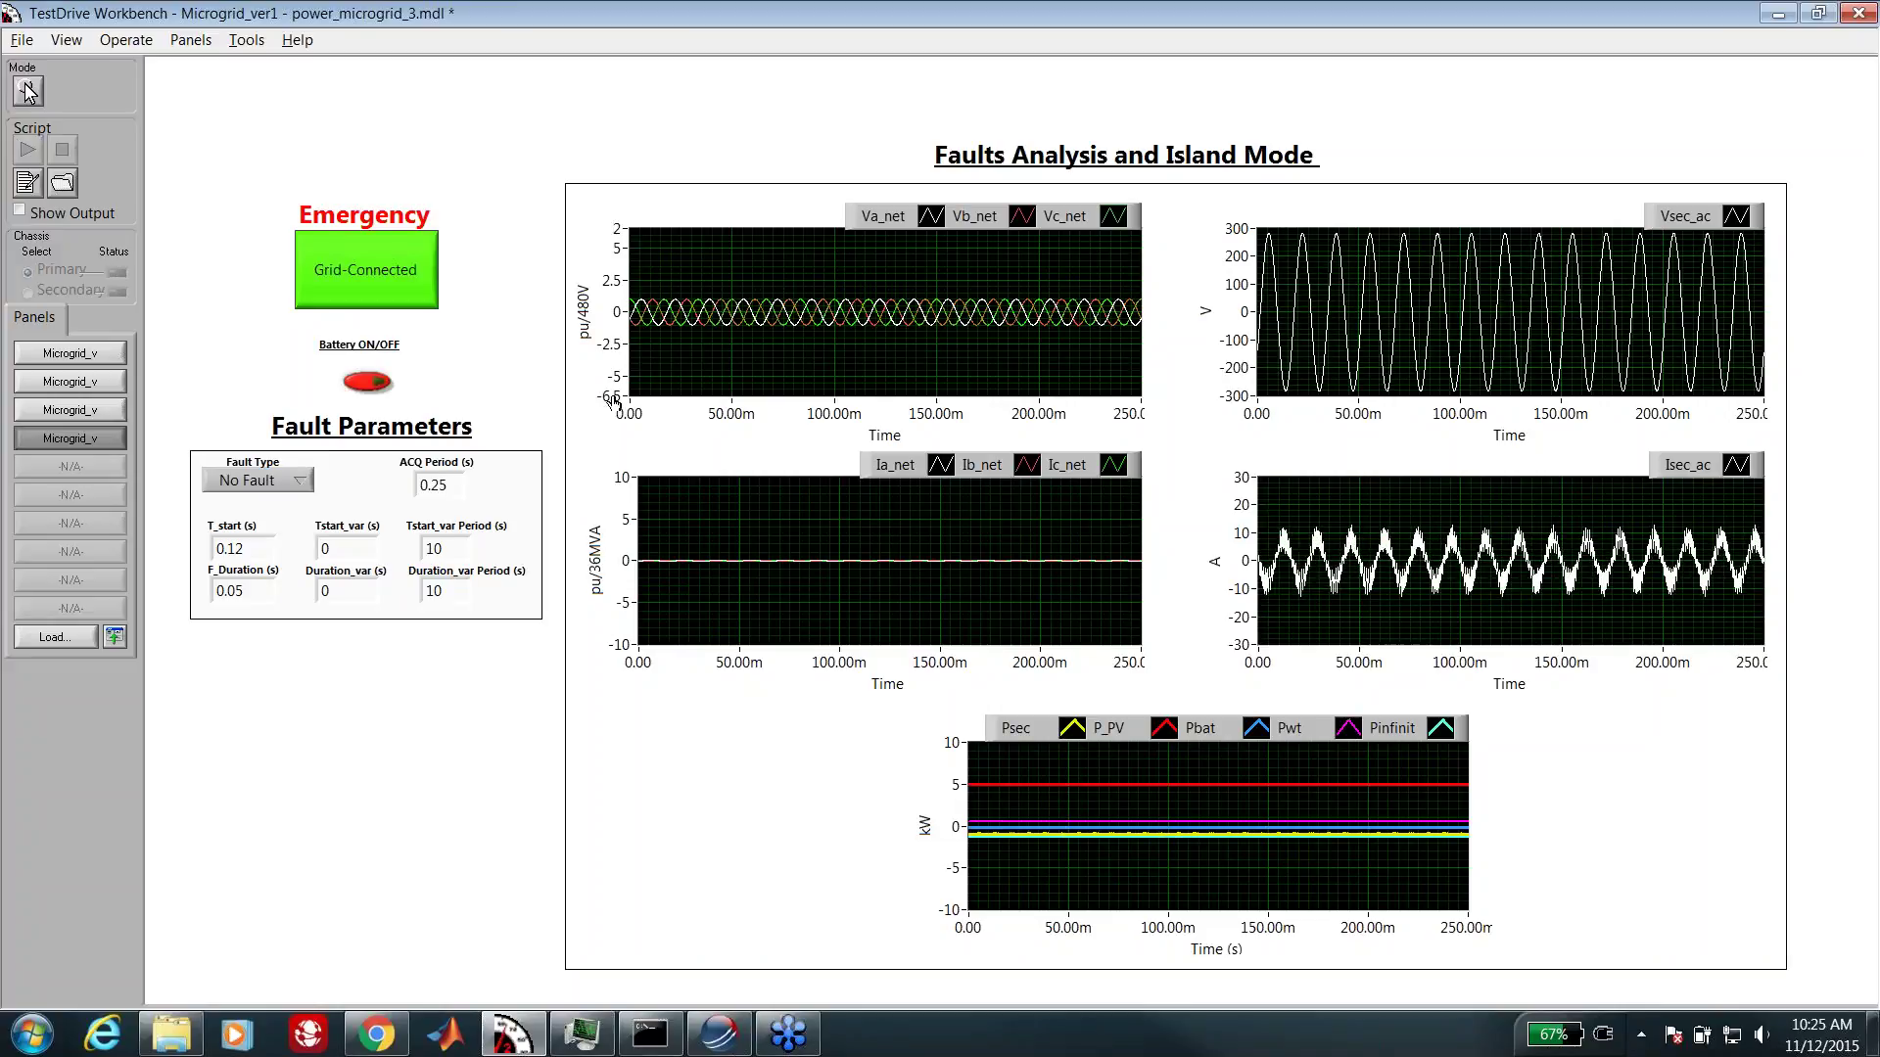
double_click(610, 397)
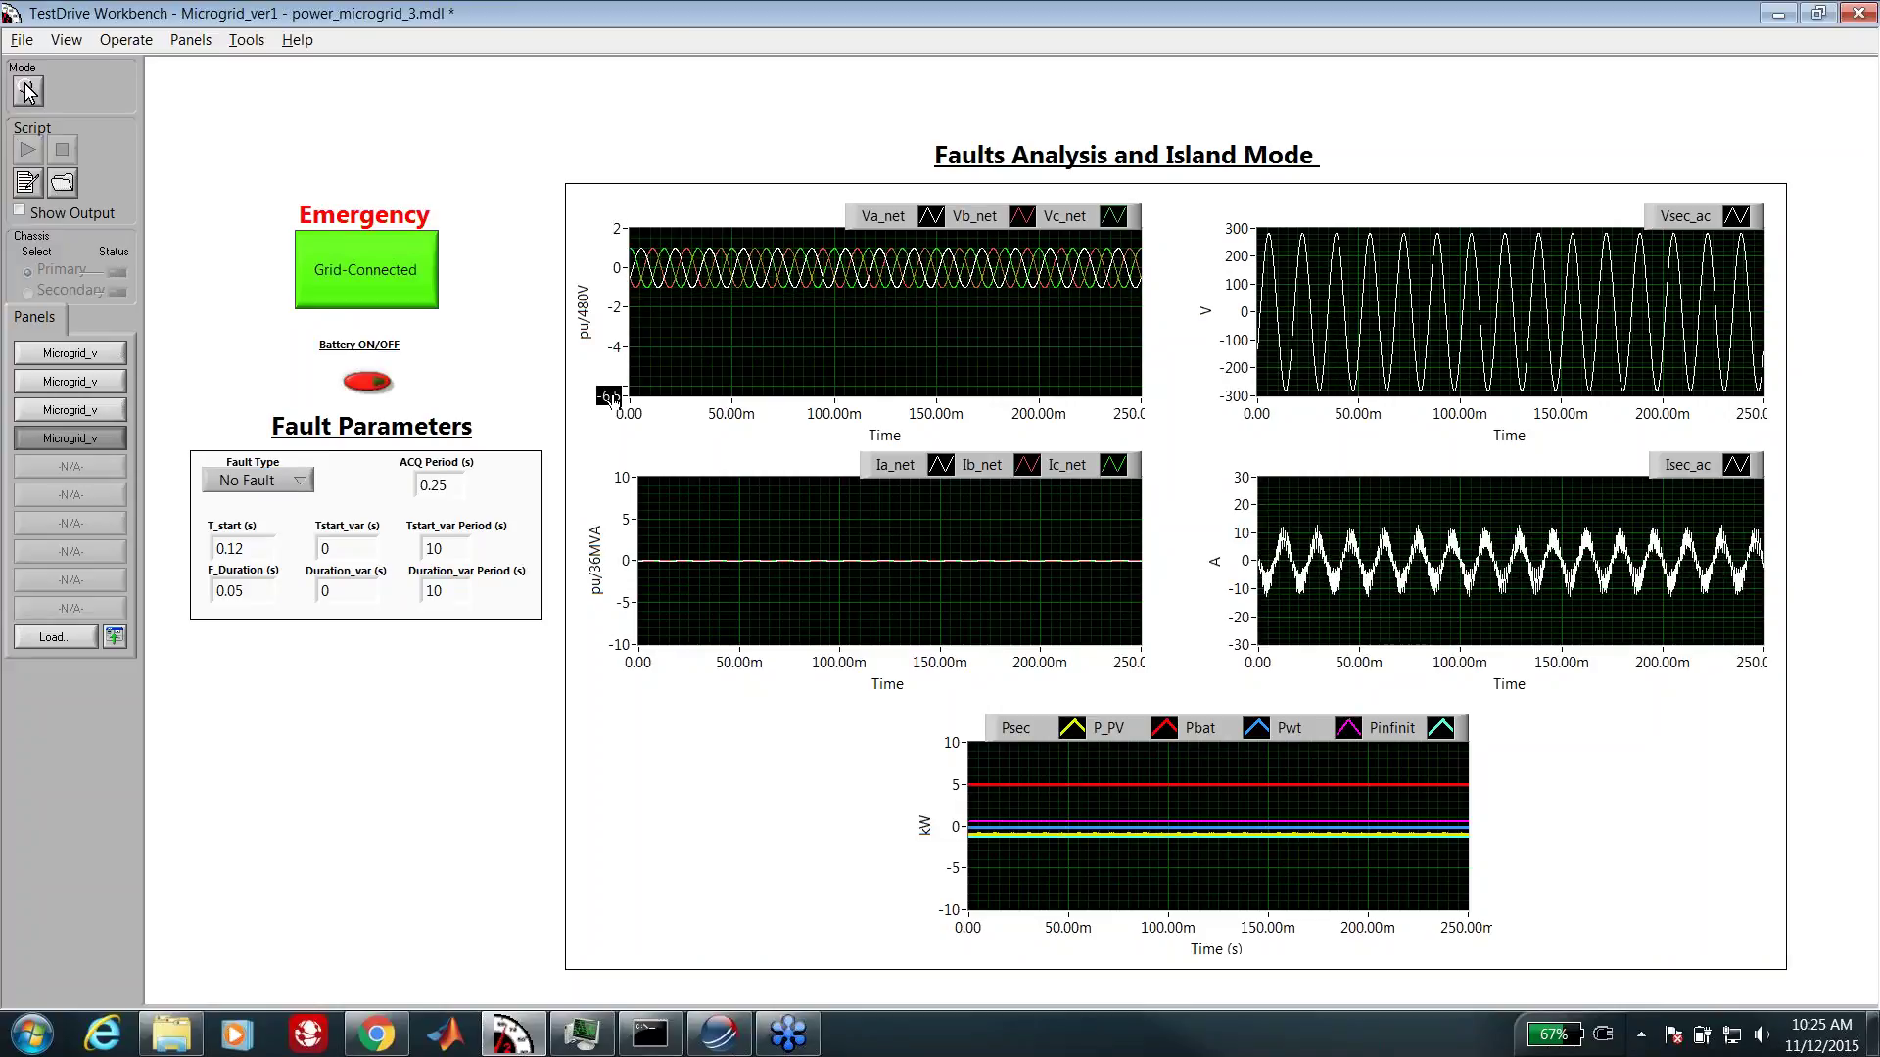
text(-2)
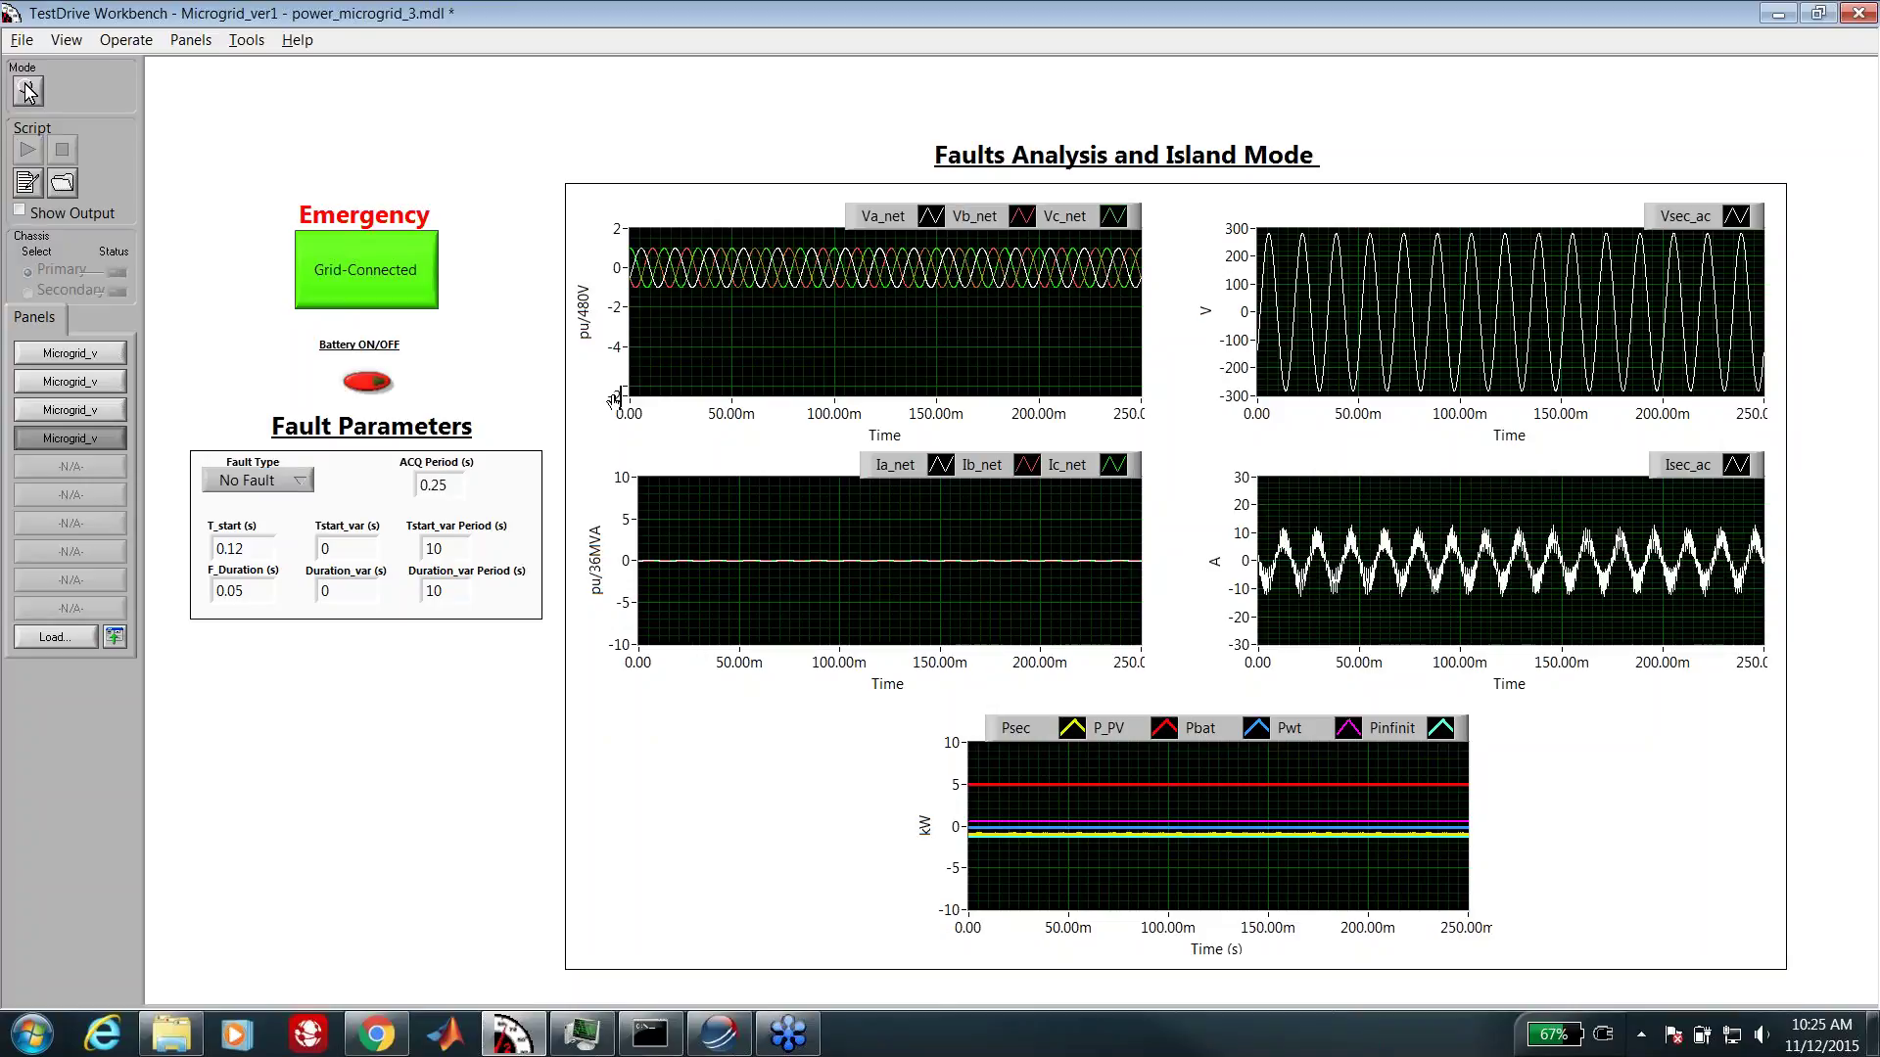
key(Return)
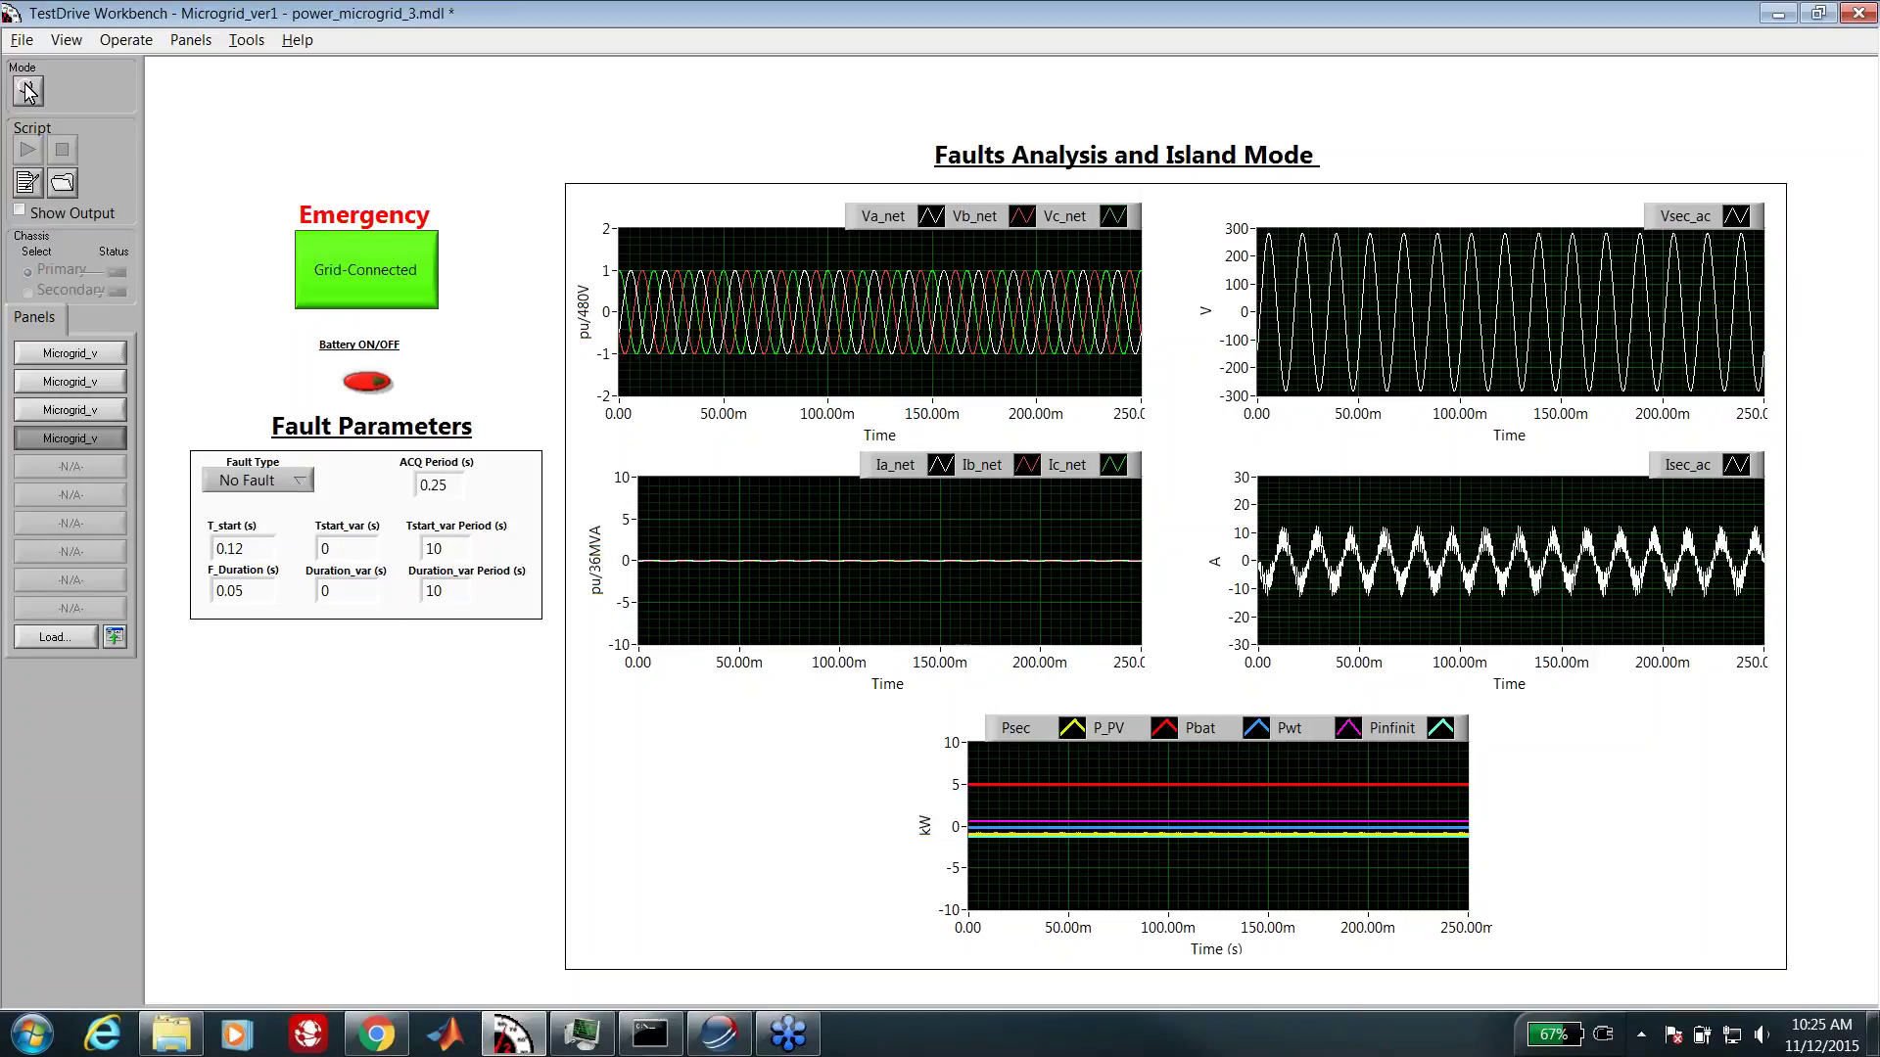
Step: Set Fault Type to AB-G Fault, starting at 0.12 s for 0.05 s
click(297, 483)
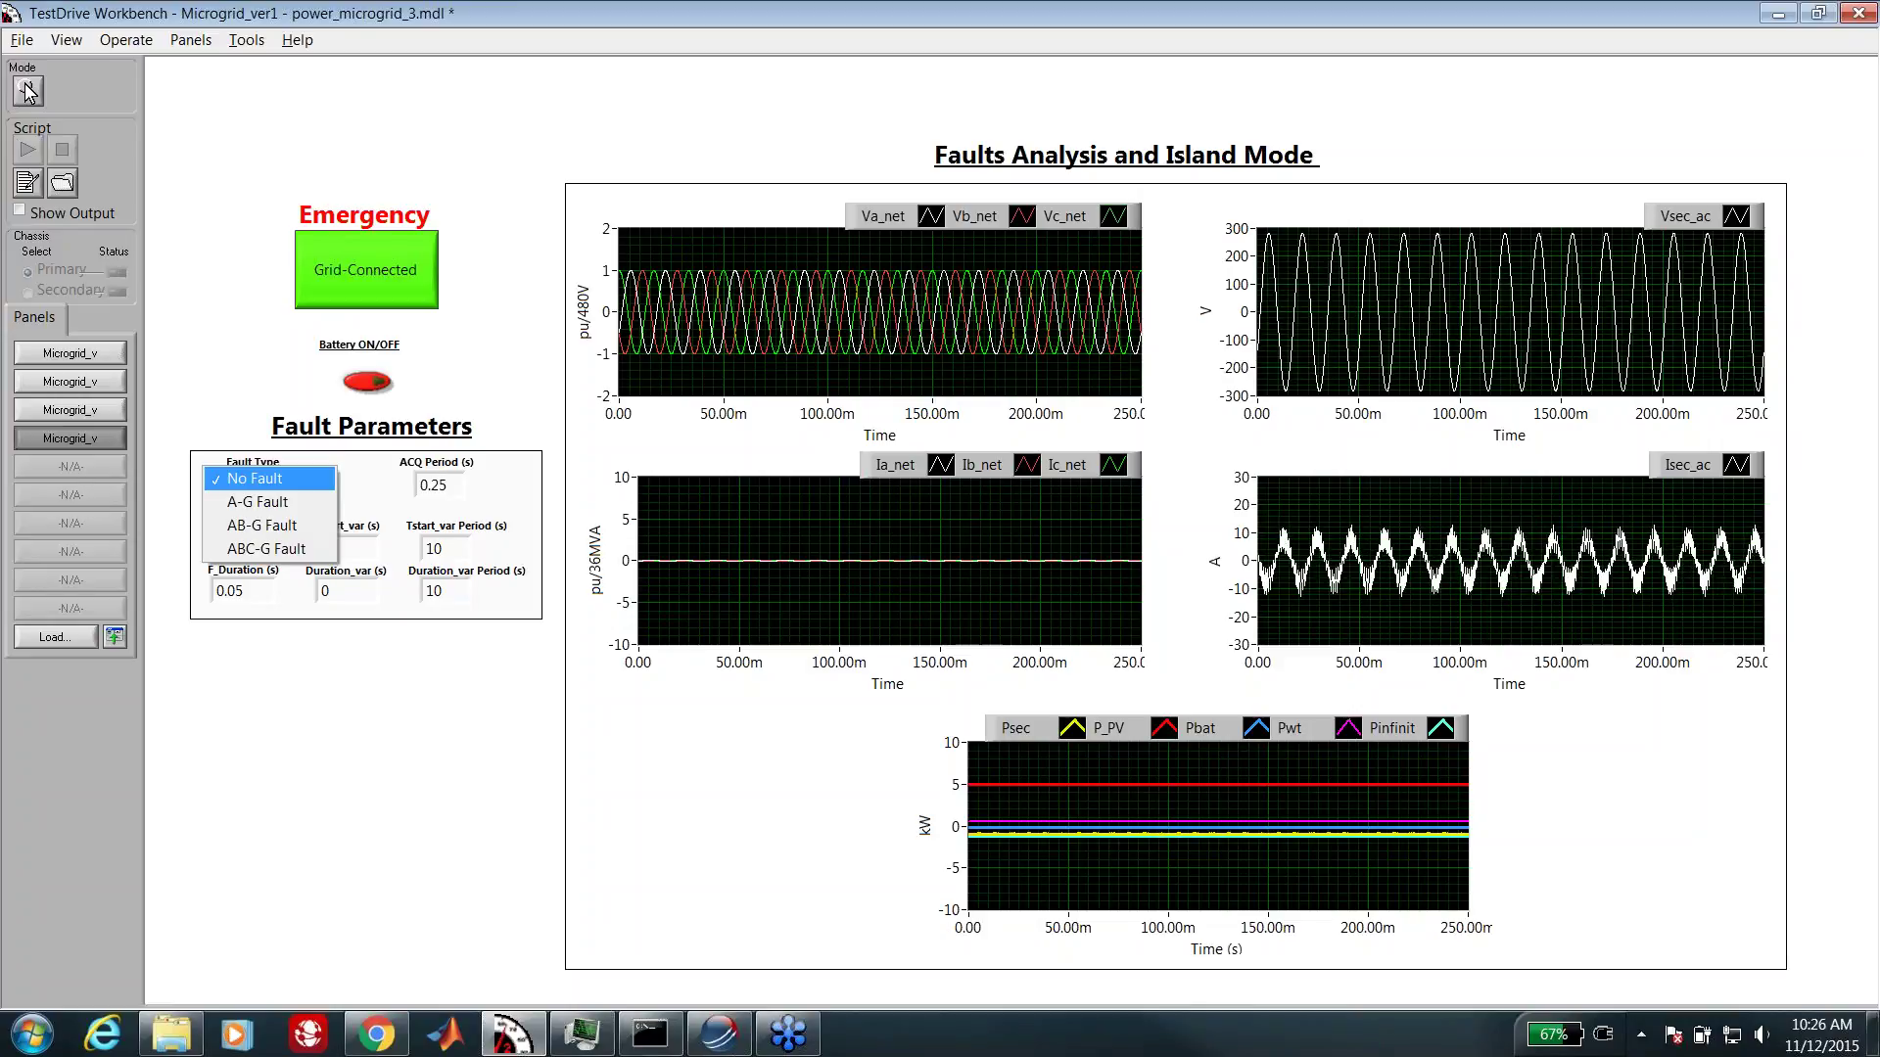
click(307, 528)
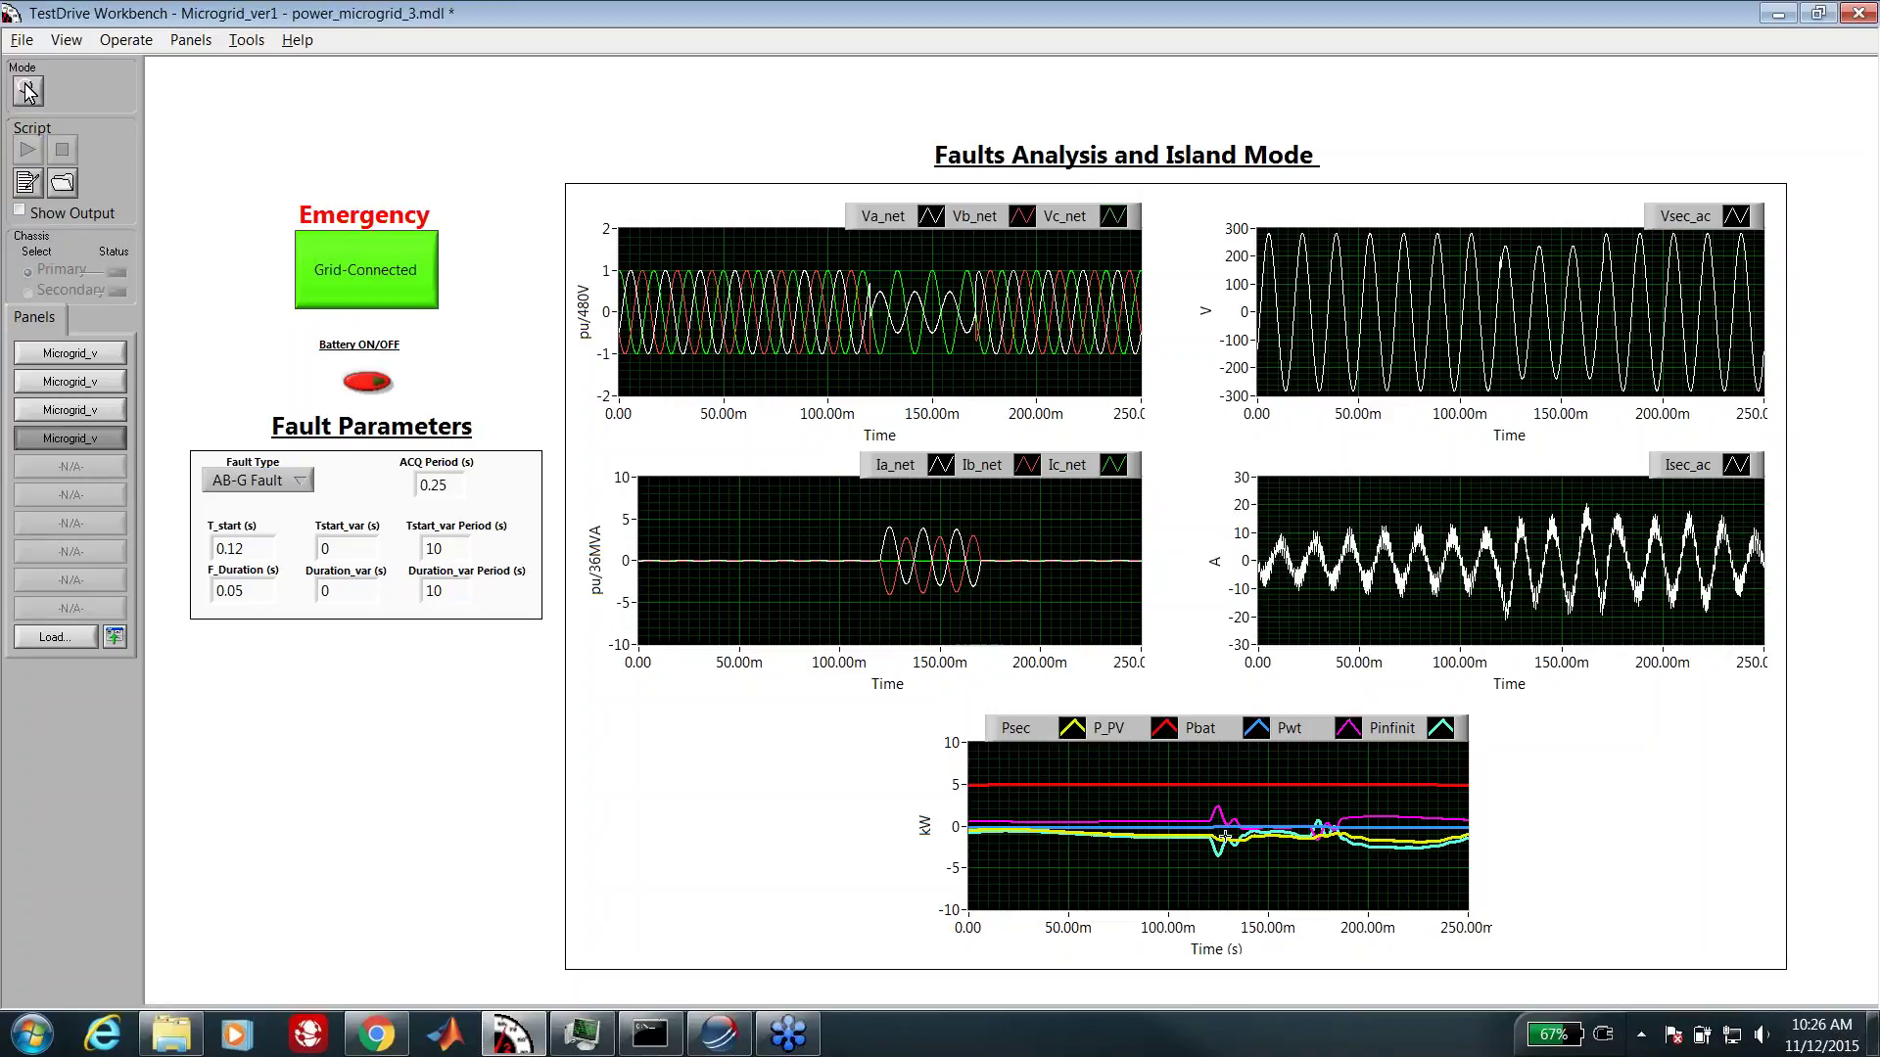
Step: Press Emergency to go Grid-Disconnected, set Fault Type to No Fault, and reconnect to Grid-Connected
click(350, 277)
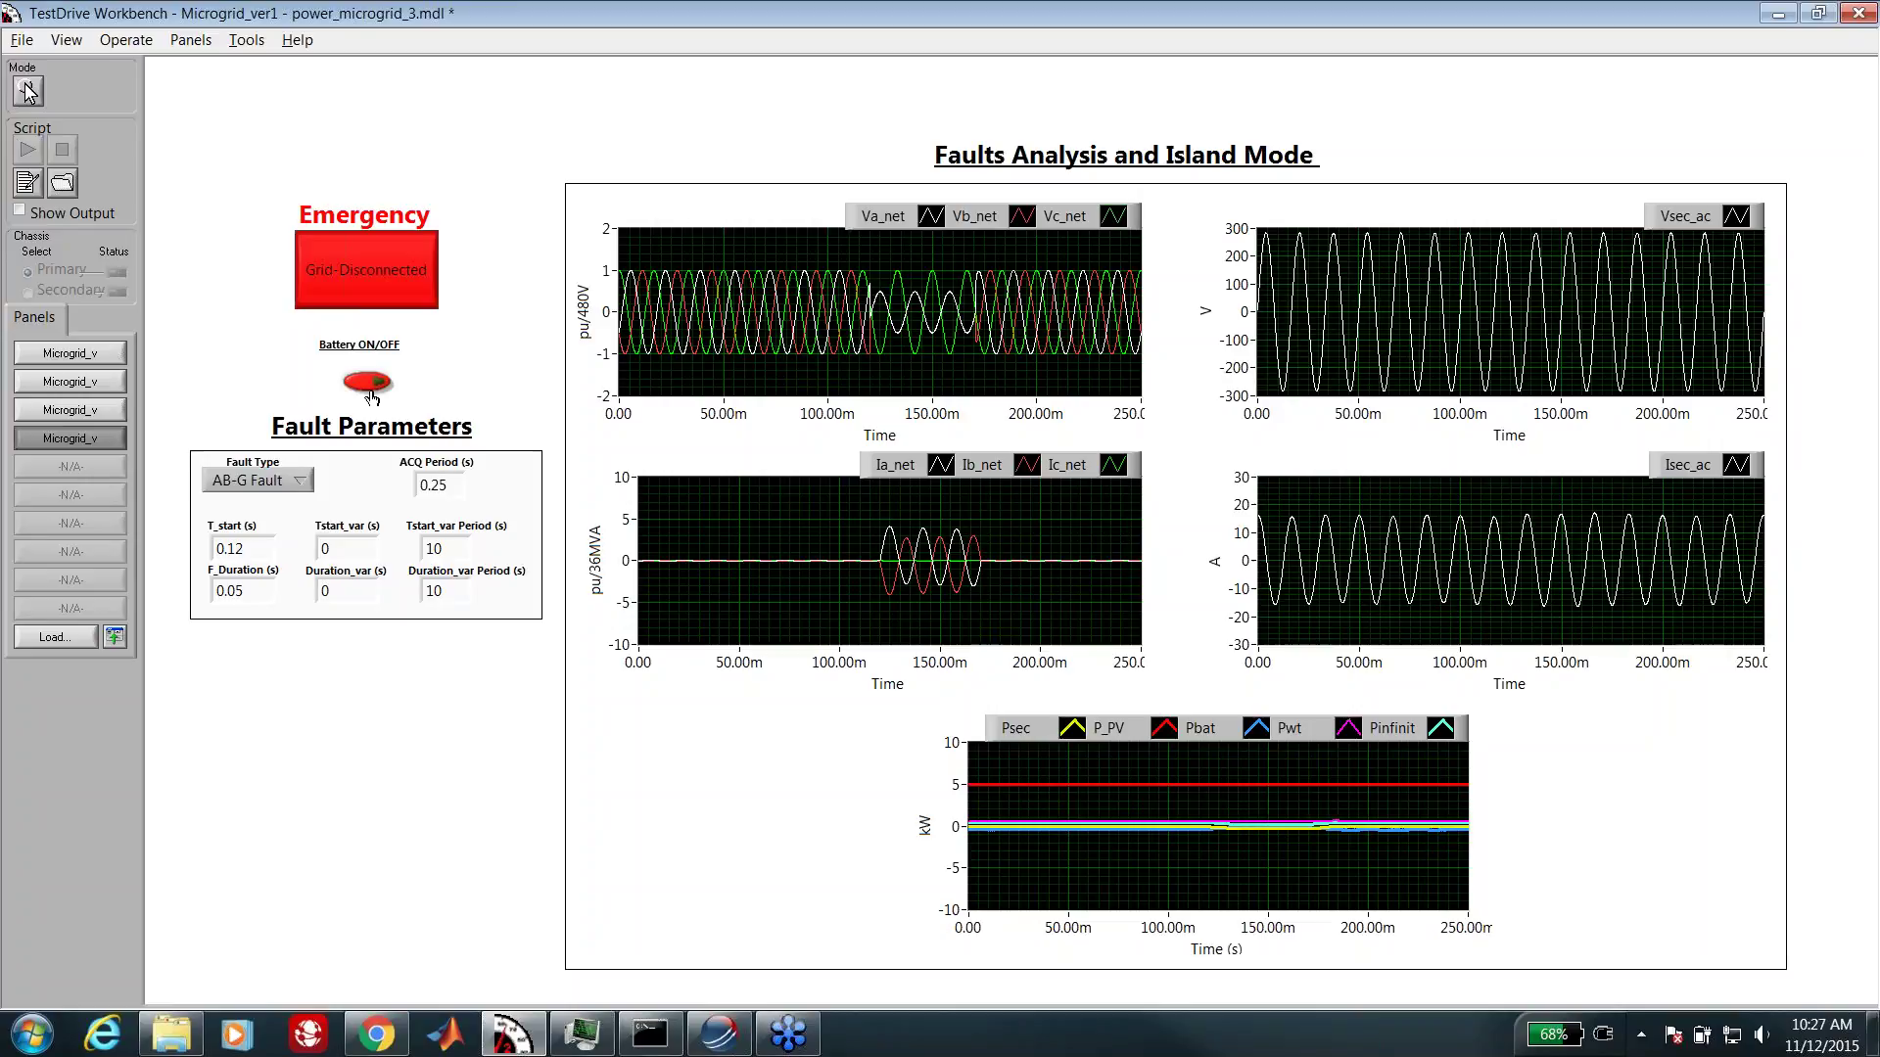
click(302, 483)
click(382, 281)
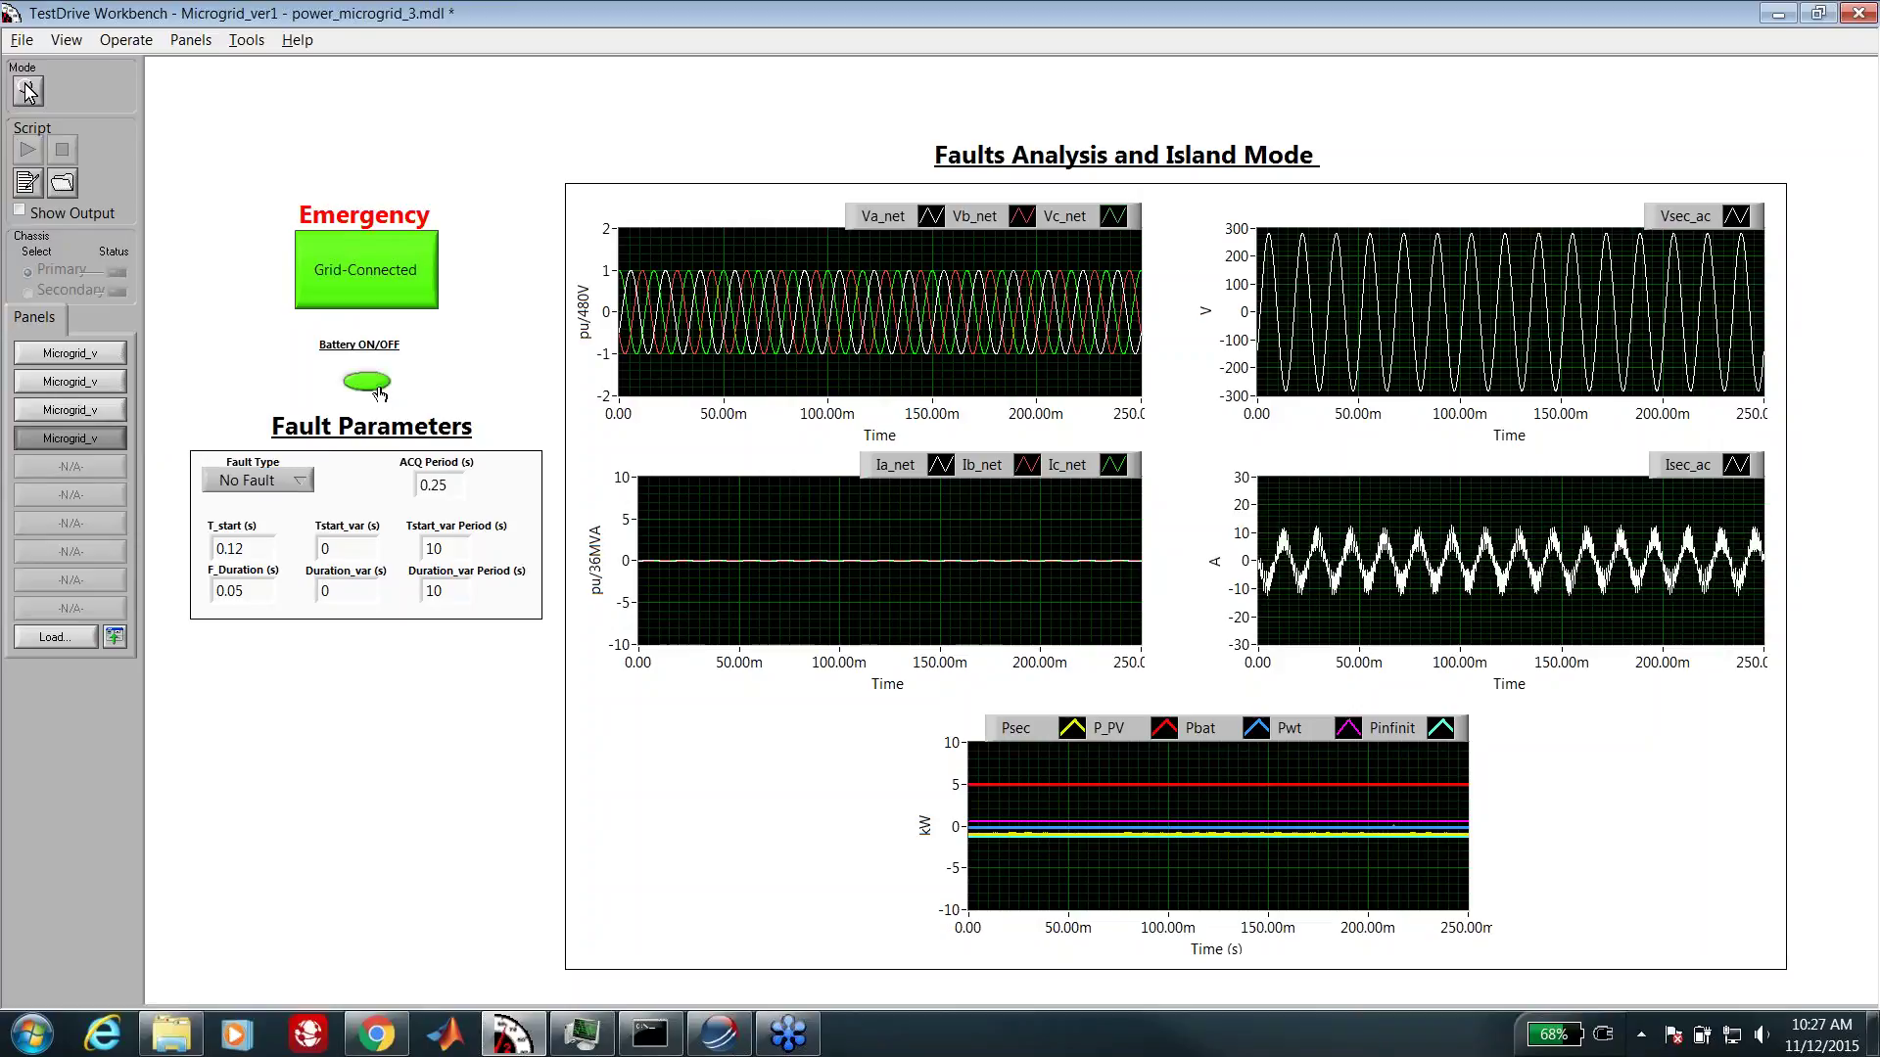
Step: Reapply the AB-G fault with a Tstart_var start-time variation of 0.1 s
click(299, 486)
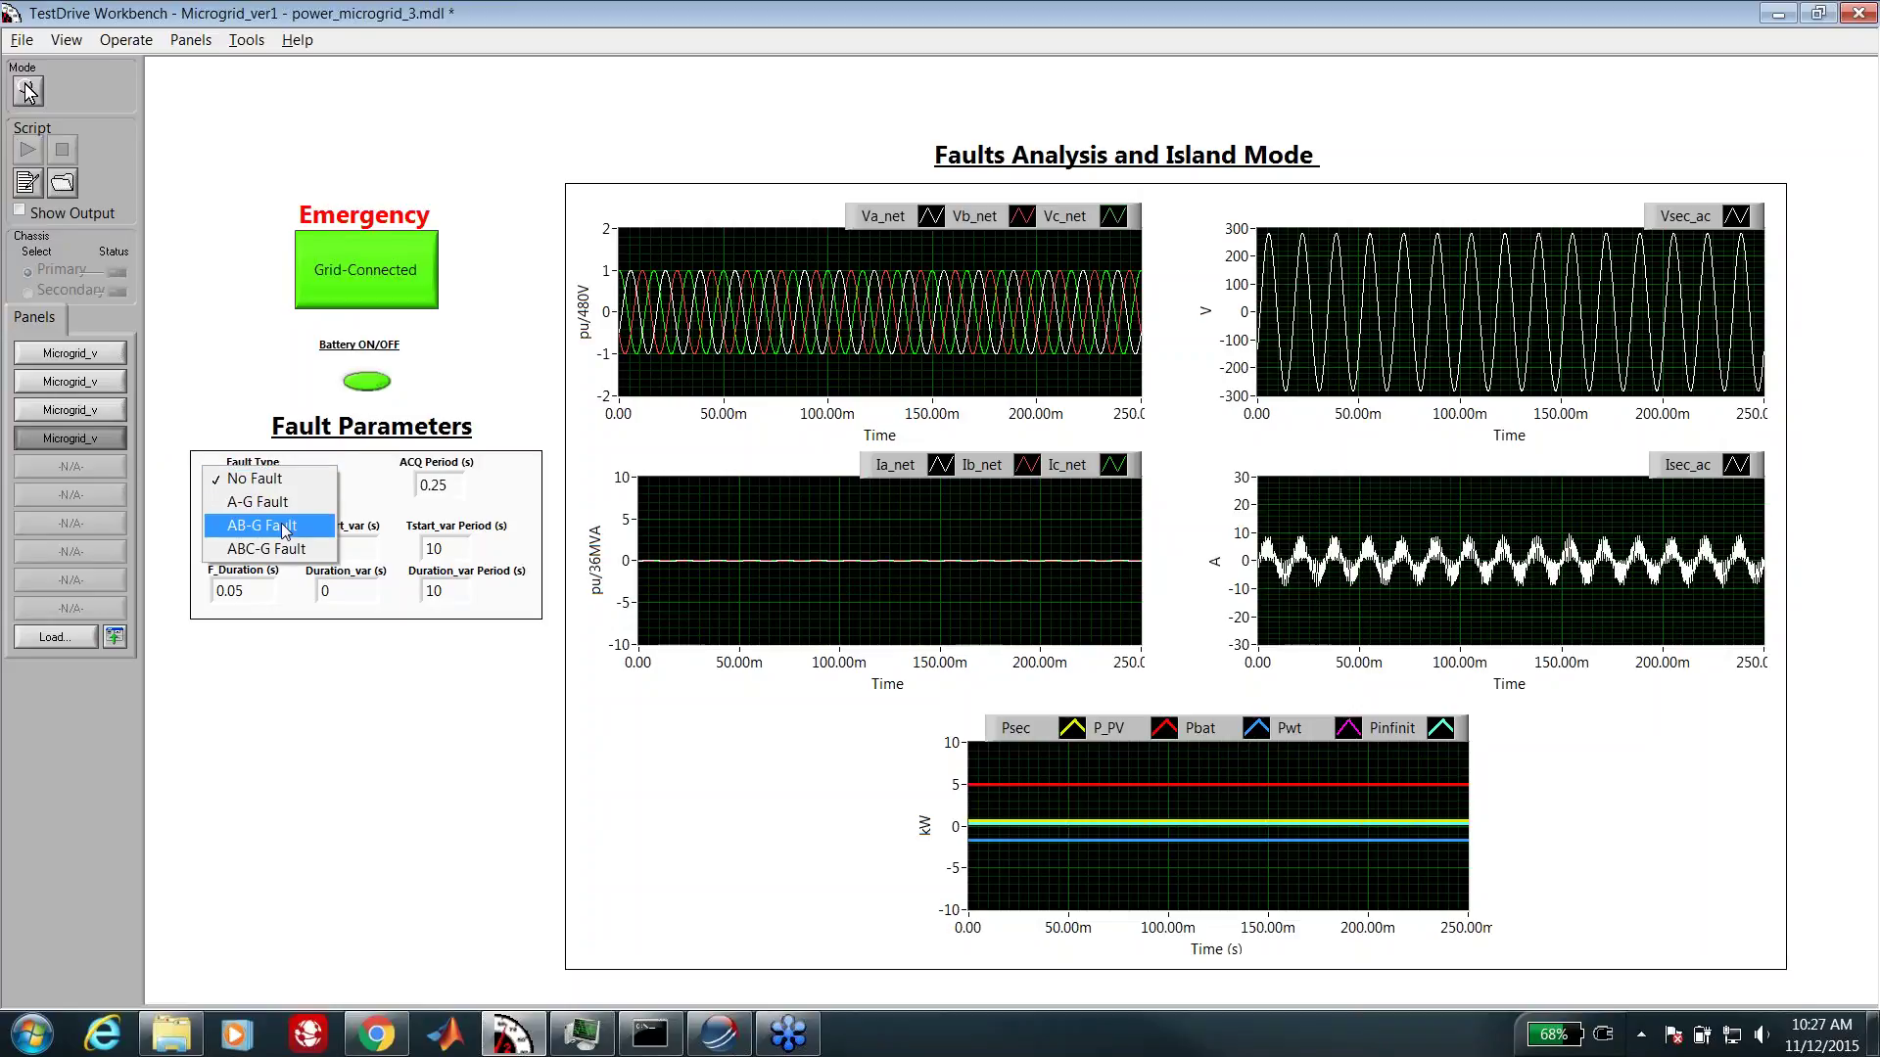
click(284, 519)
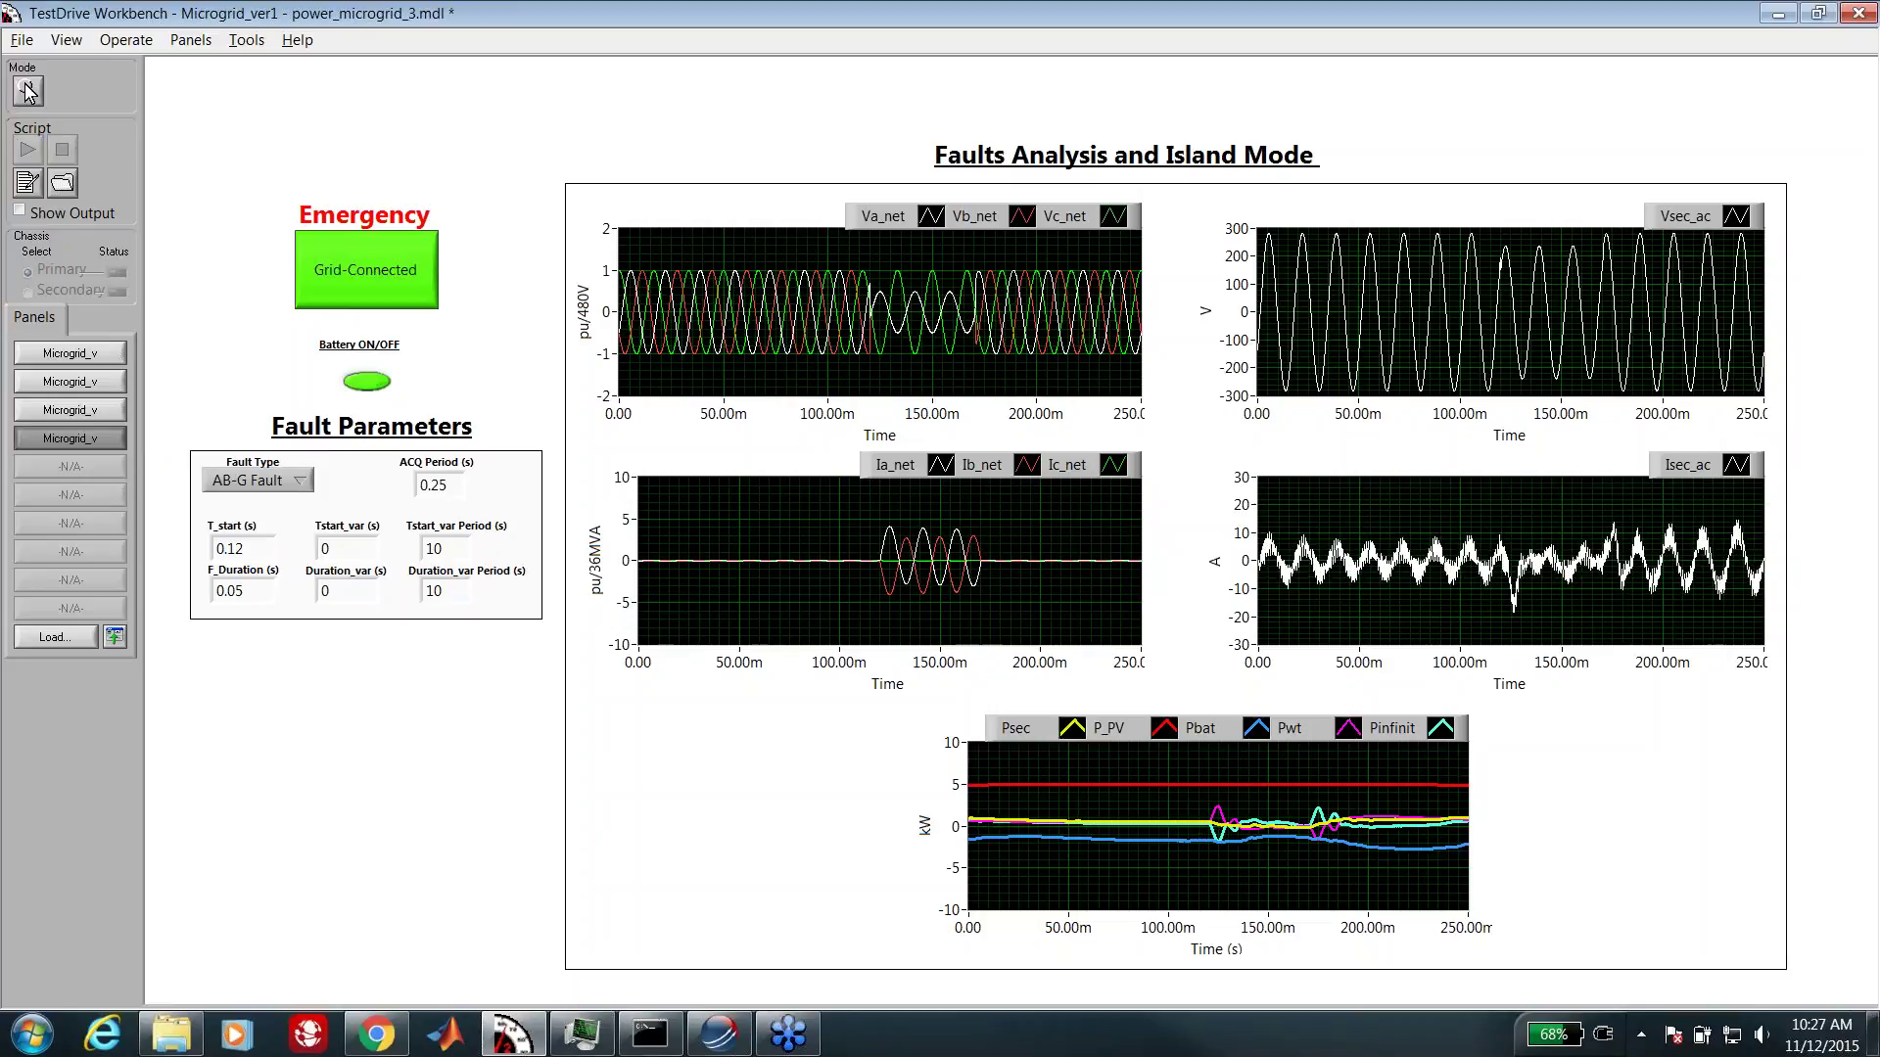
click(350, 551)
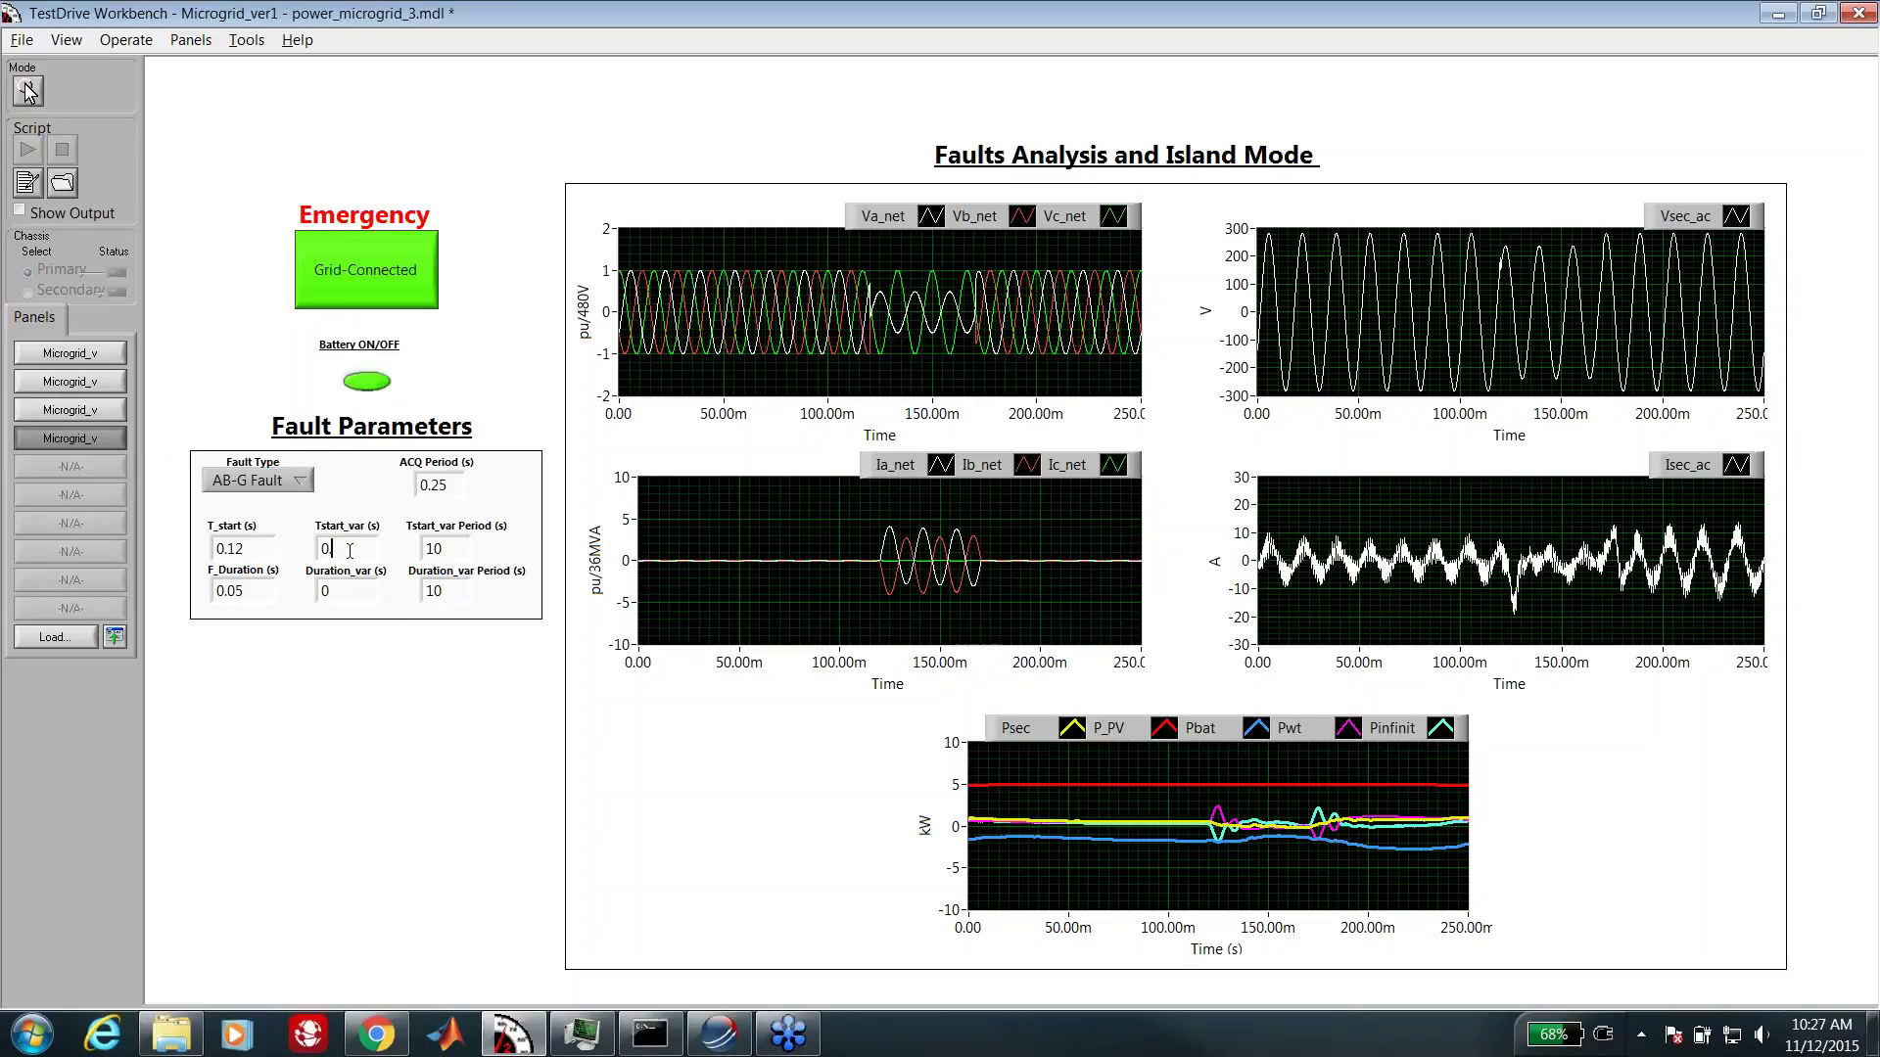
text(.1)
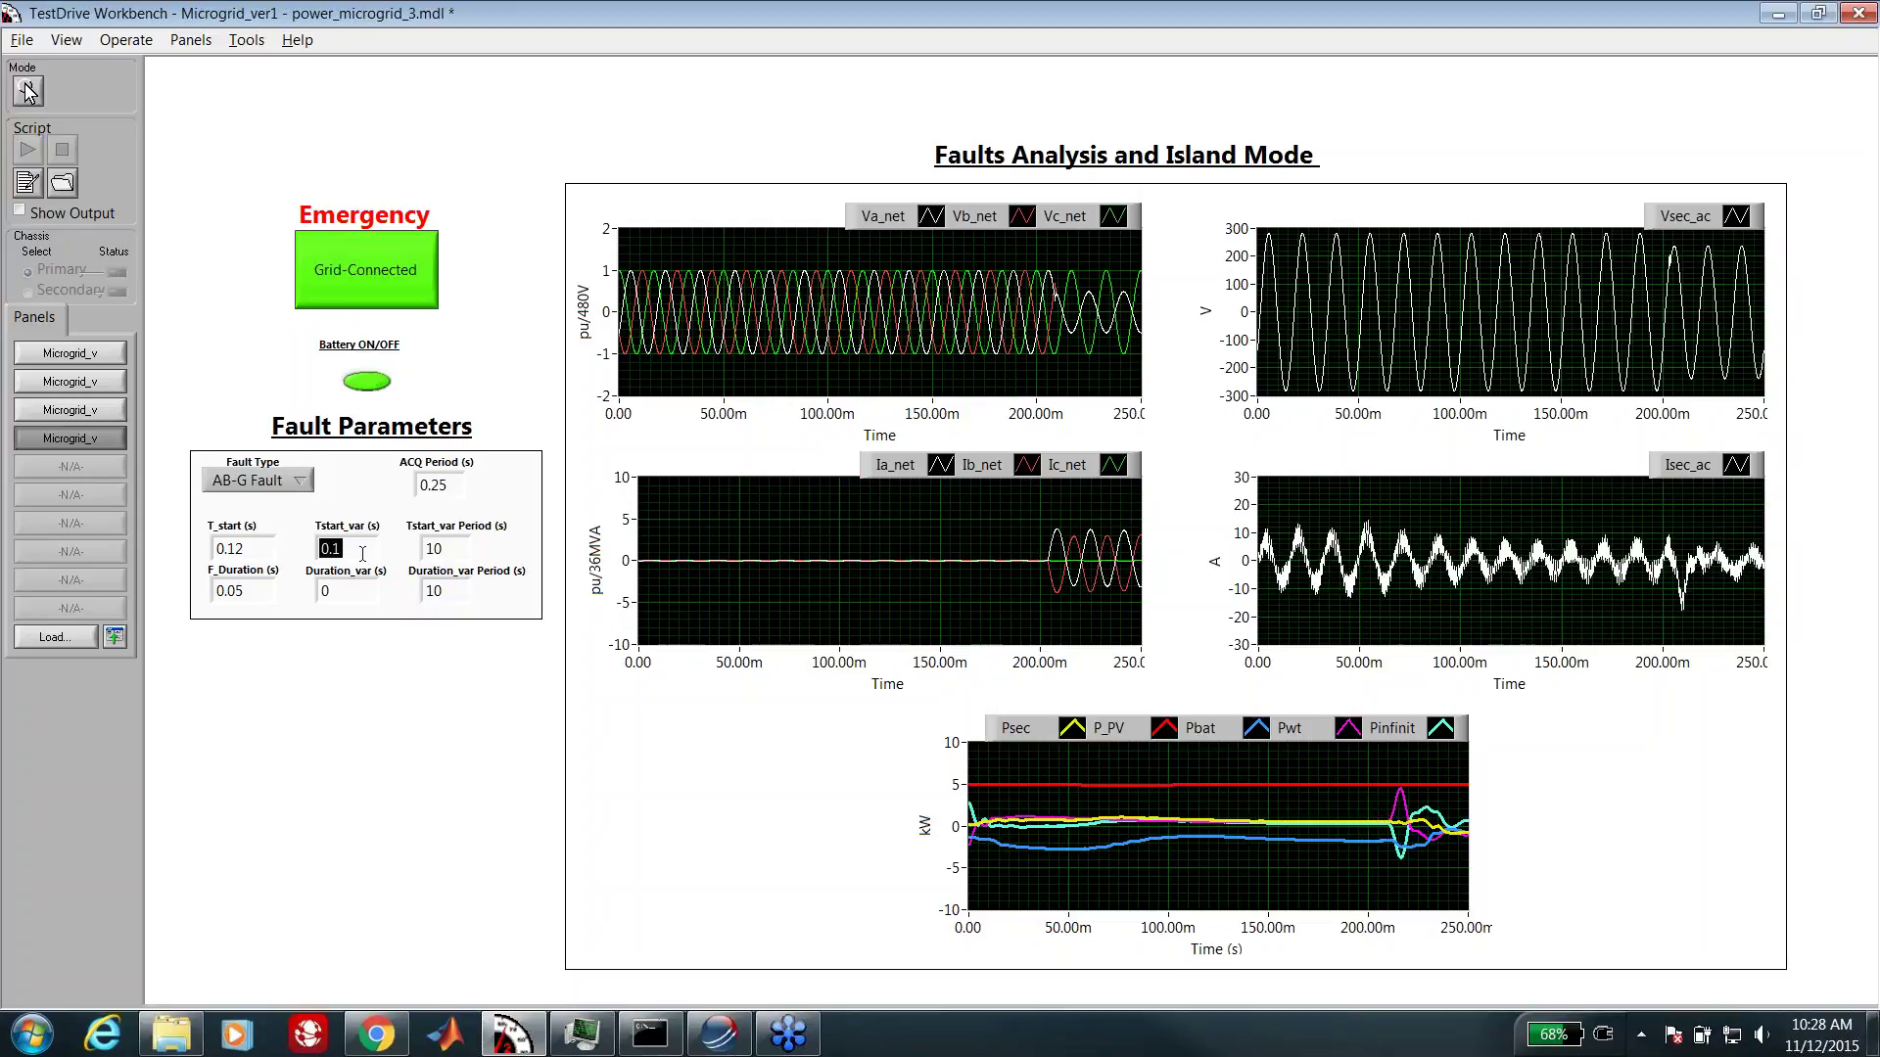
Step: Reset Tstart_var to 0, set Duration_var to 0.1 s, and switch the fault type to No Fault
key(BackSpace)
key(BackSpace)
key(Return)
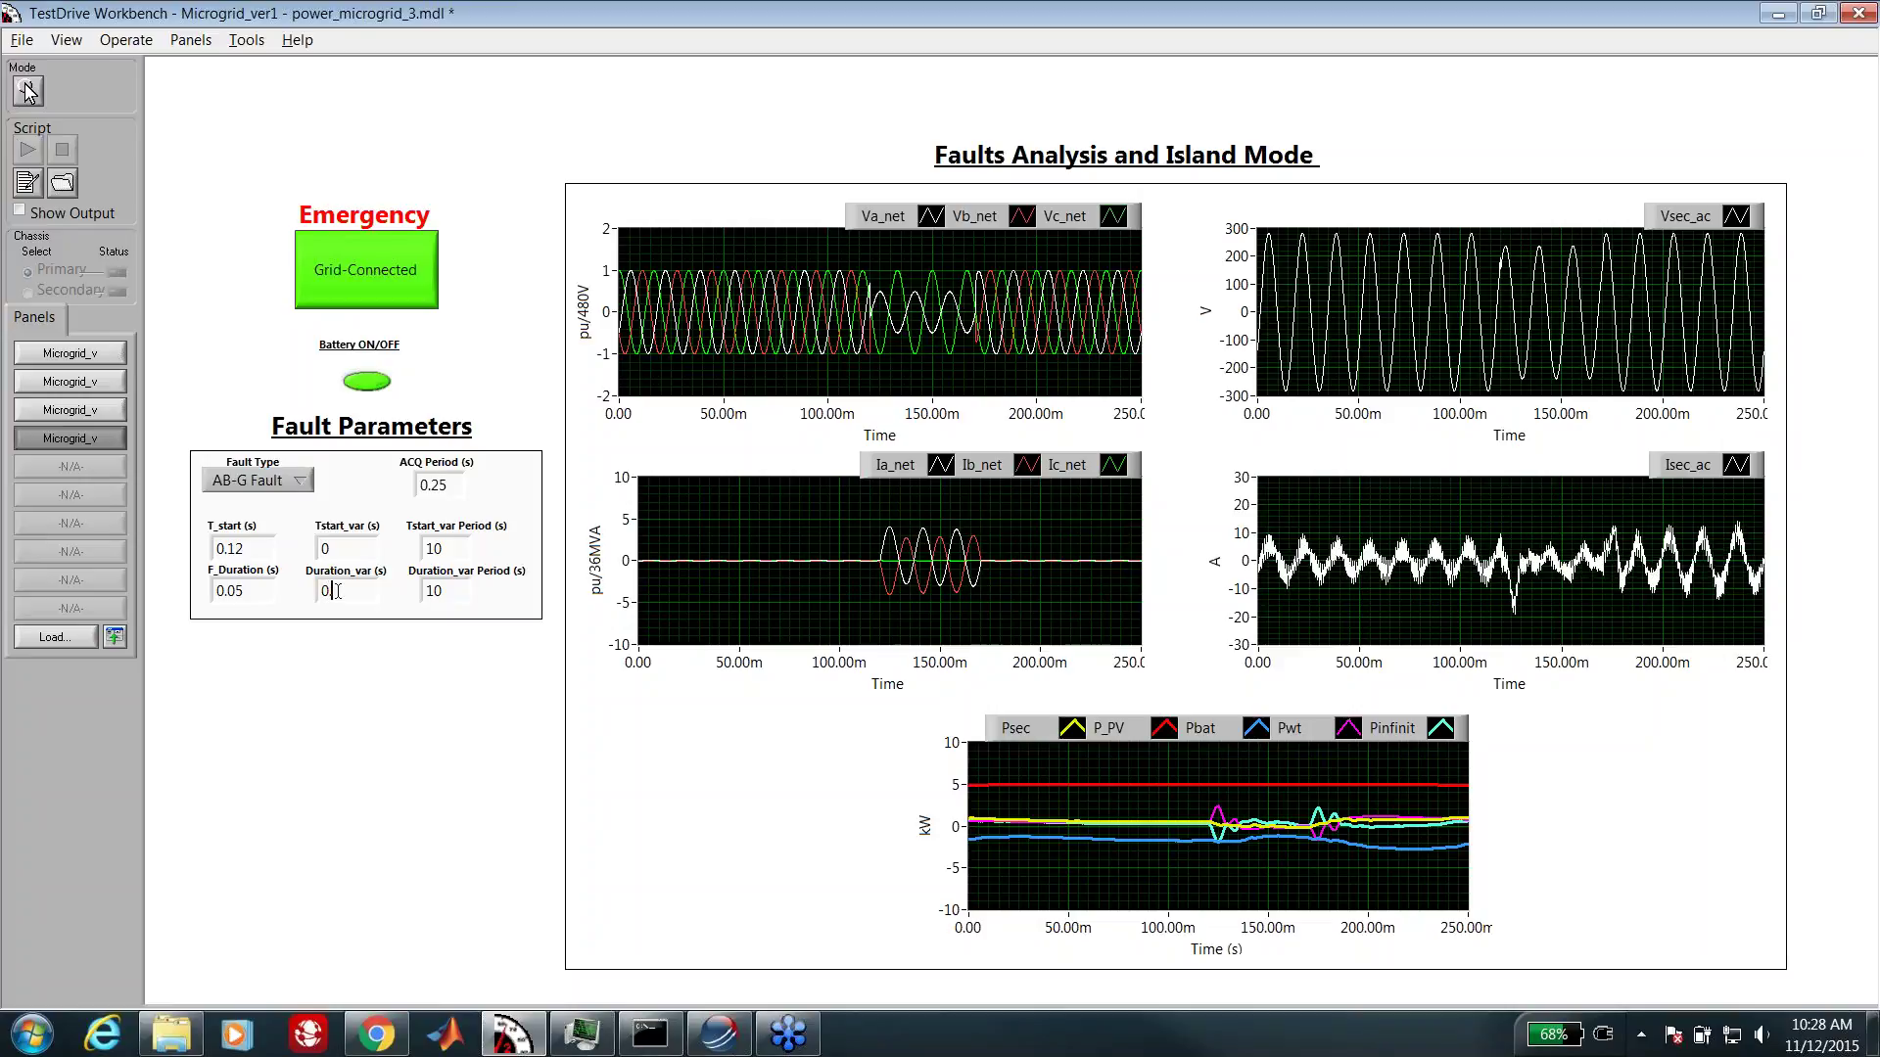
text(.1)
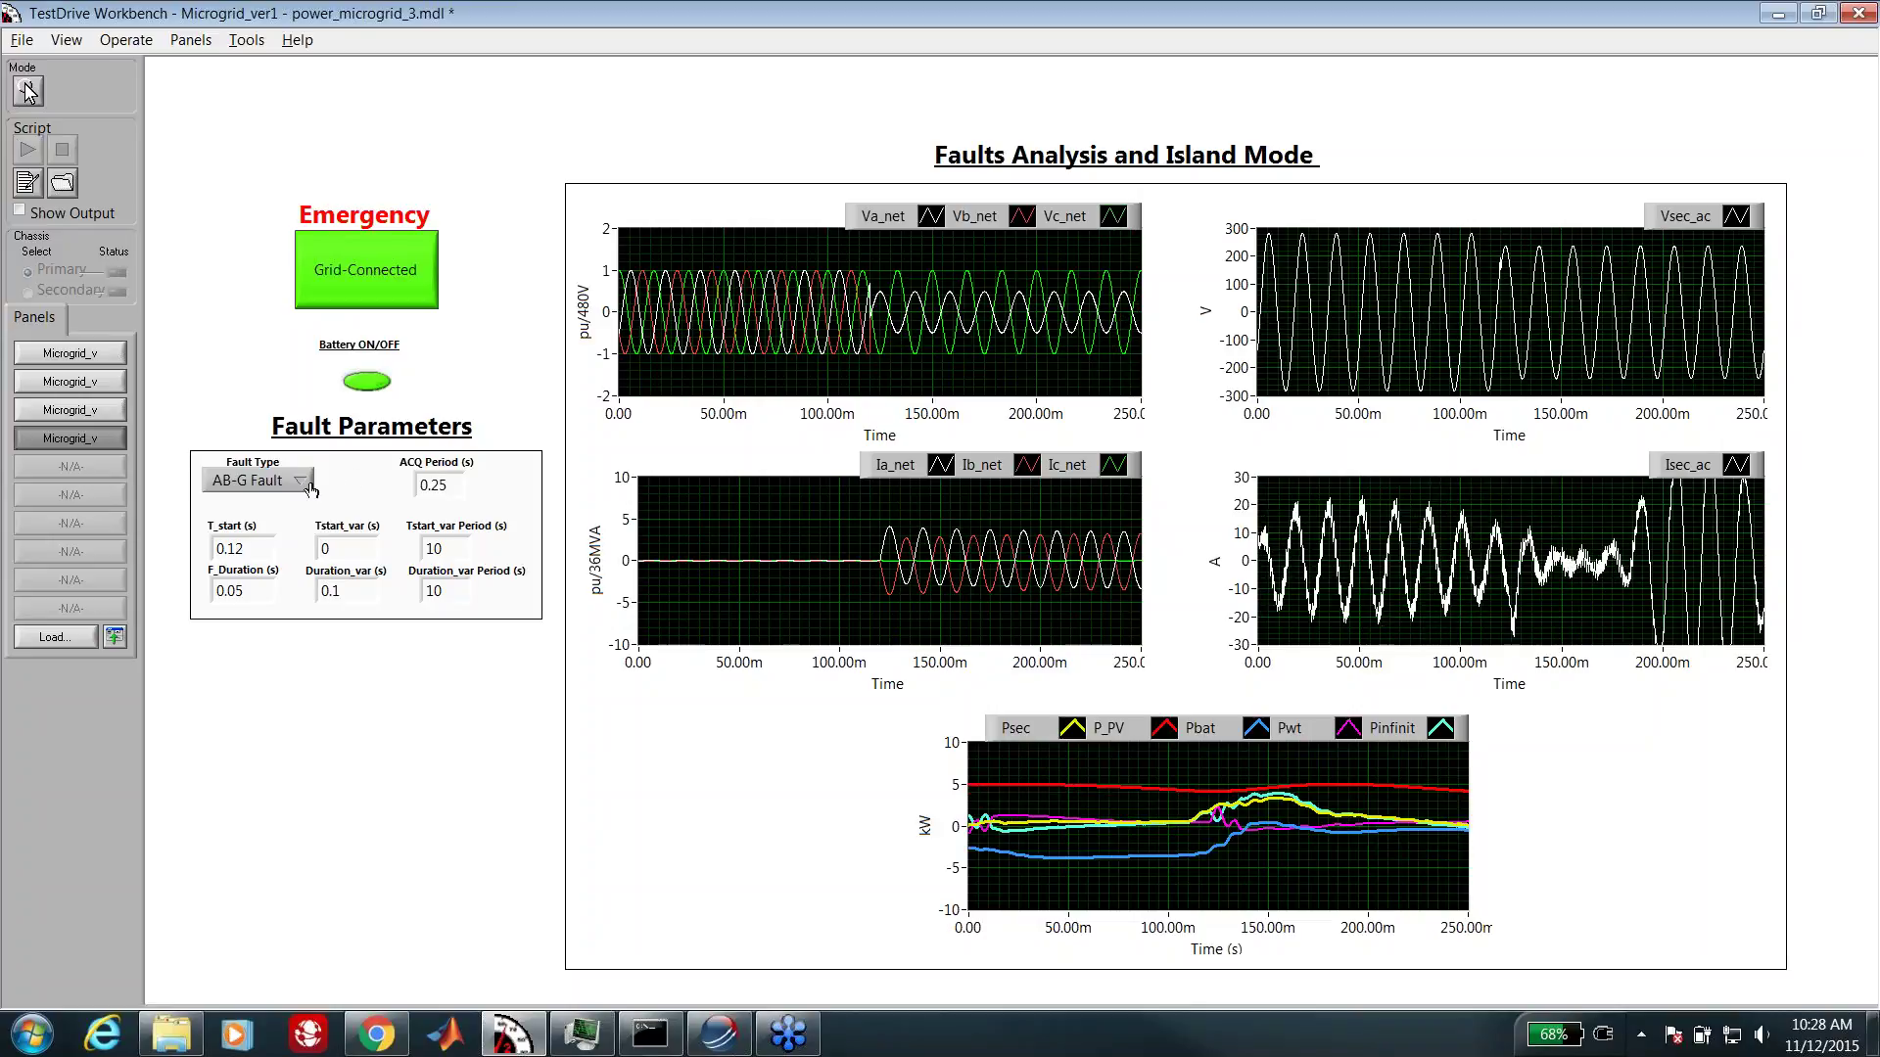
click(257, 479)
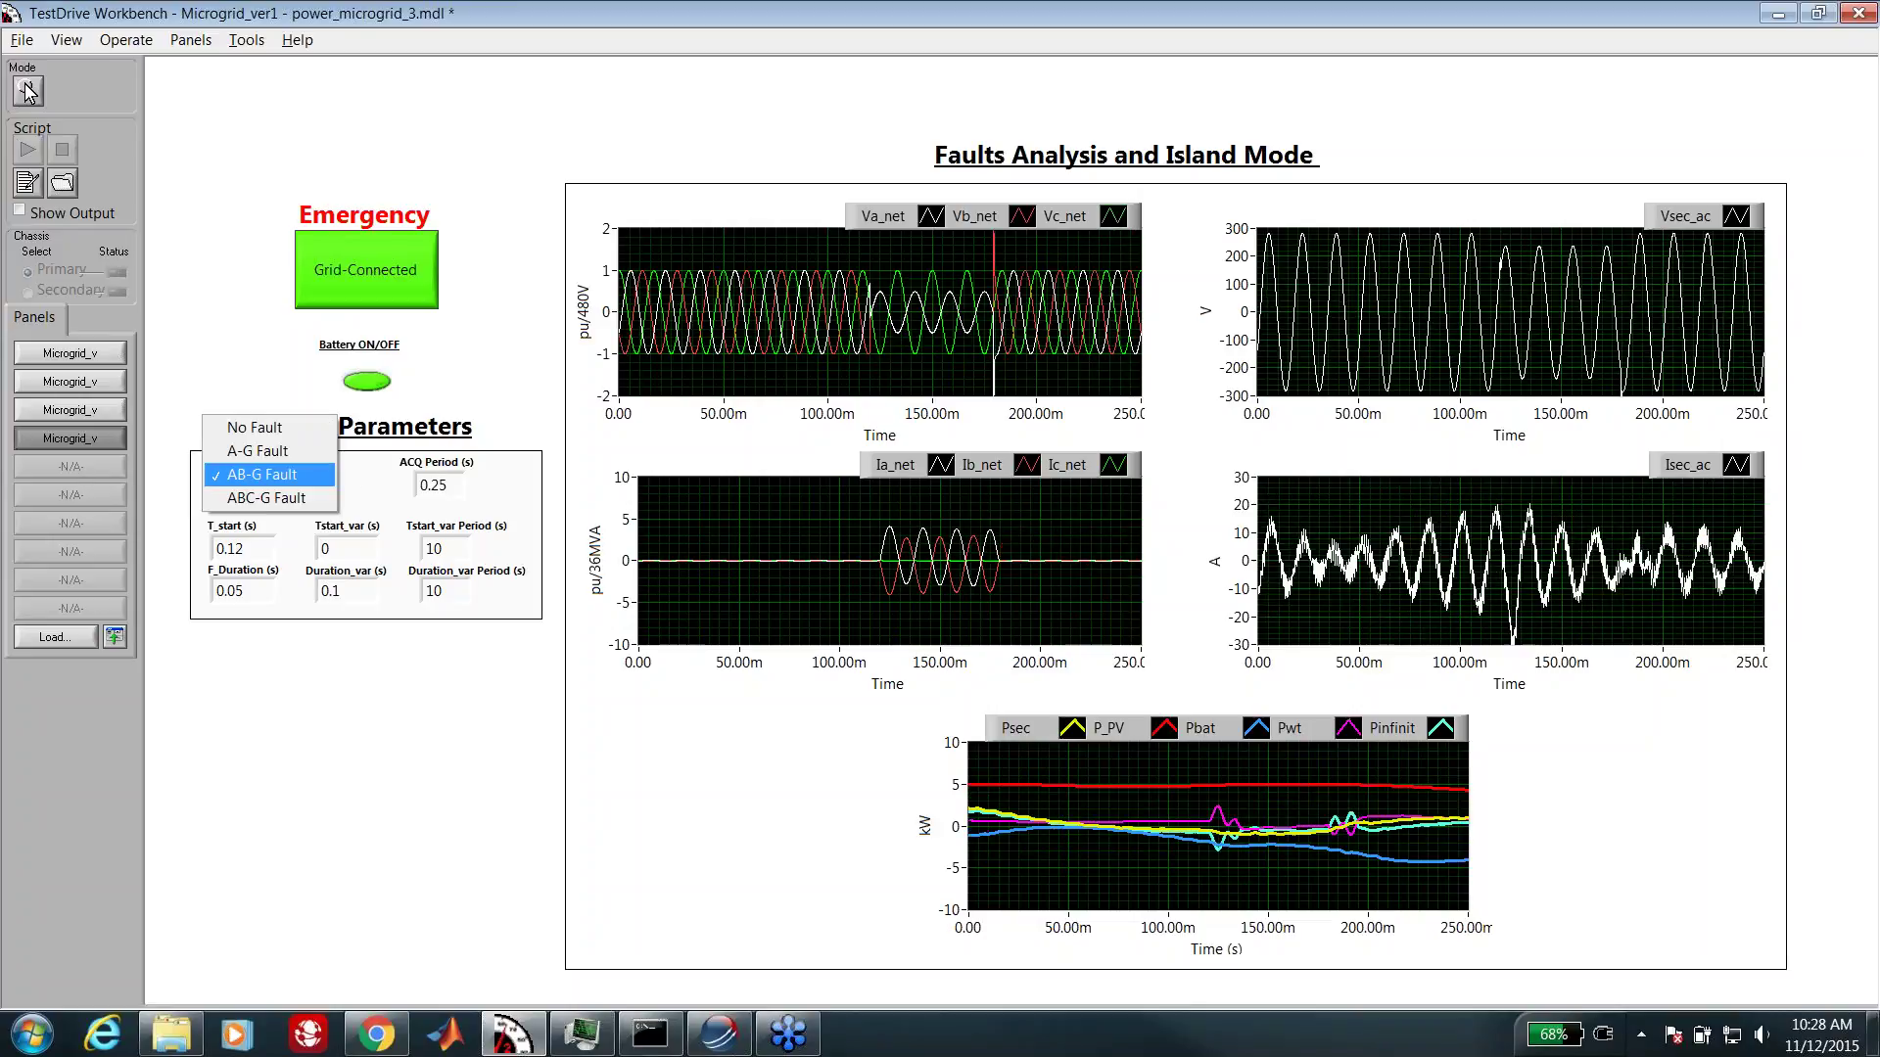
click(283, 430)
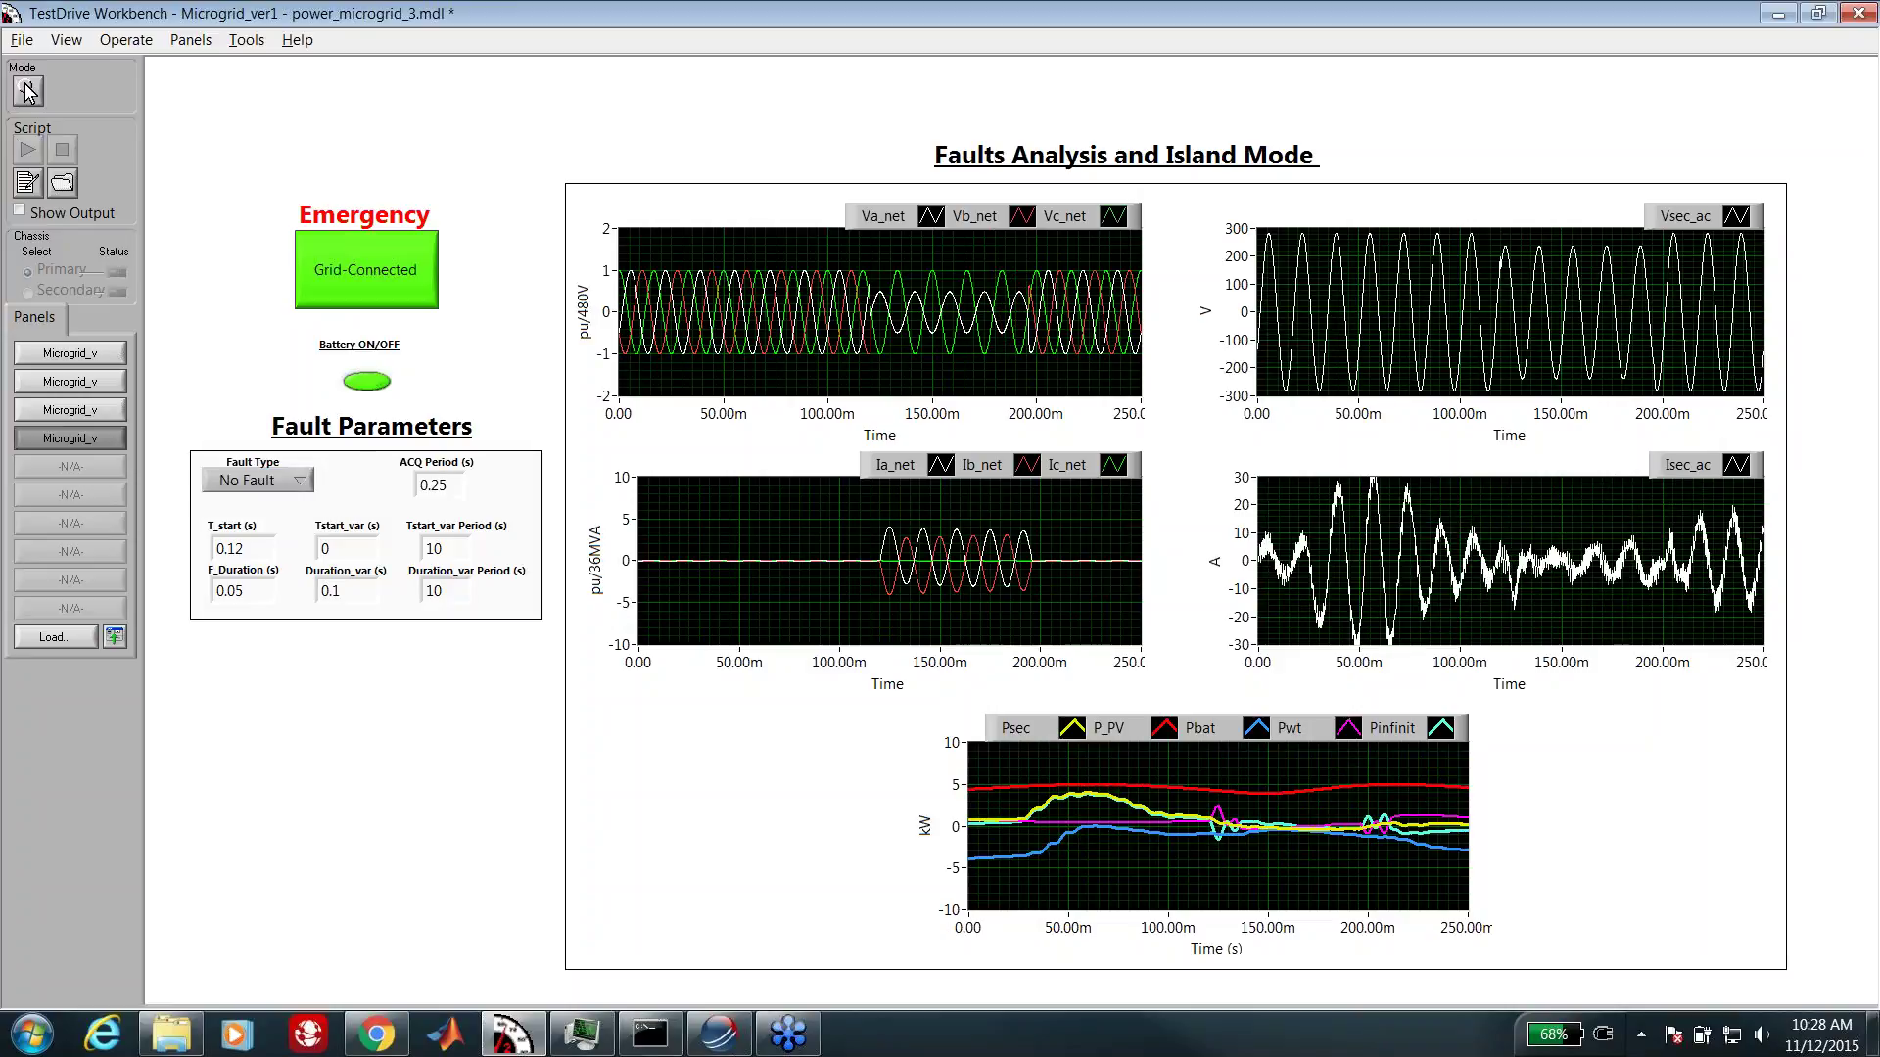